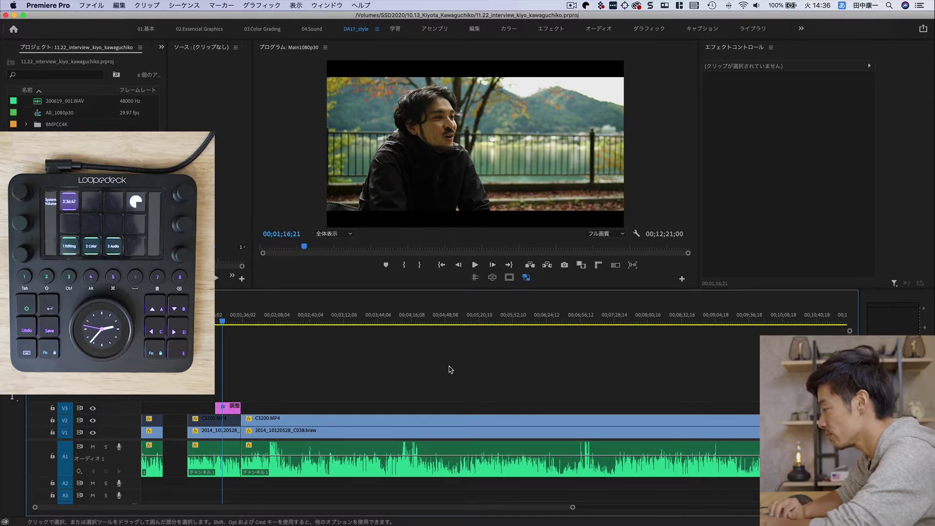
Step: Check the adjustment layer at 00;01;25;28, then return to 00;00;00;00 zoomed in on the opening clips
click(232, 320)
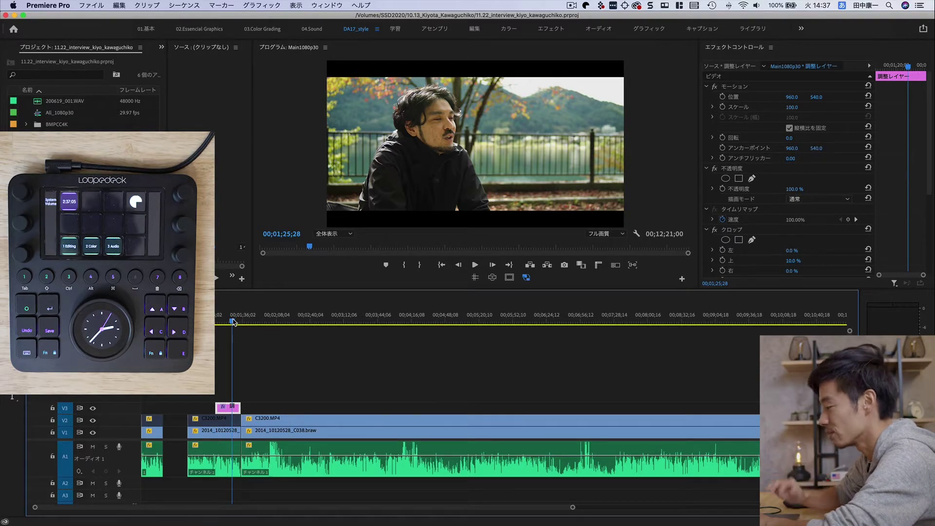
key(Home)
key(equal)
key(equal)
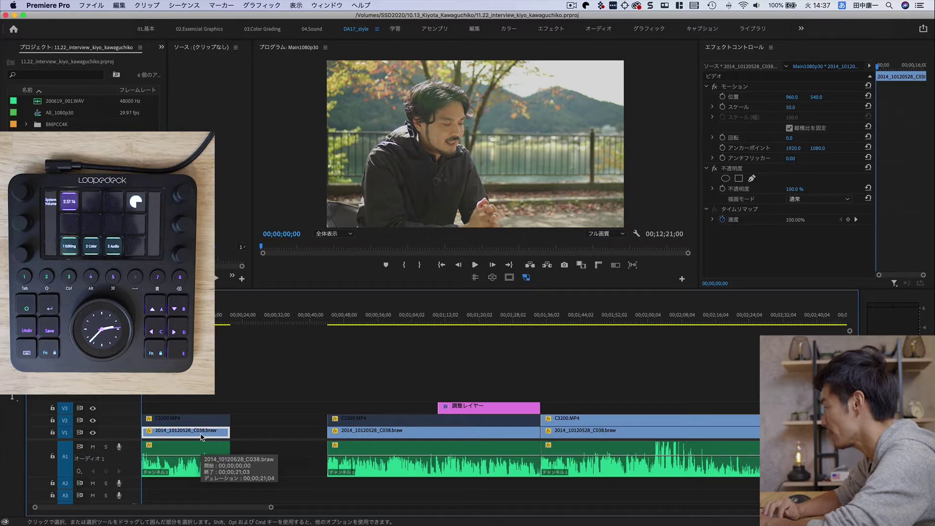
Step: Turn off Apply LUT in the first BRAW clip's Blackmagic RAW source settings
click(745, 69)
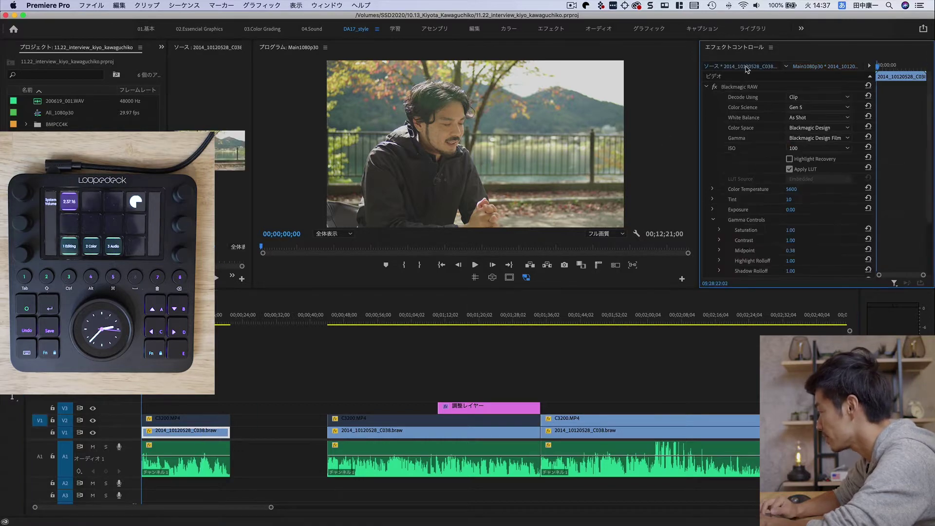
click(789, 170)
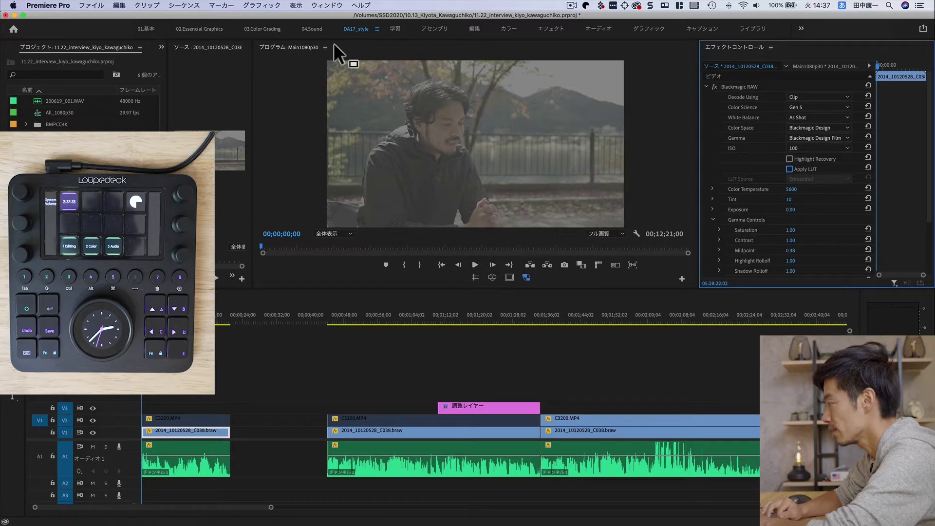
Step: Switch to the Color workspace, park at 00;00;11;06, and expand Lumetri Basic Correction
click(508, 32)
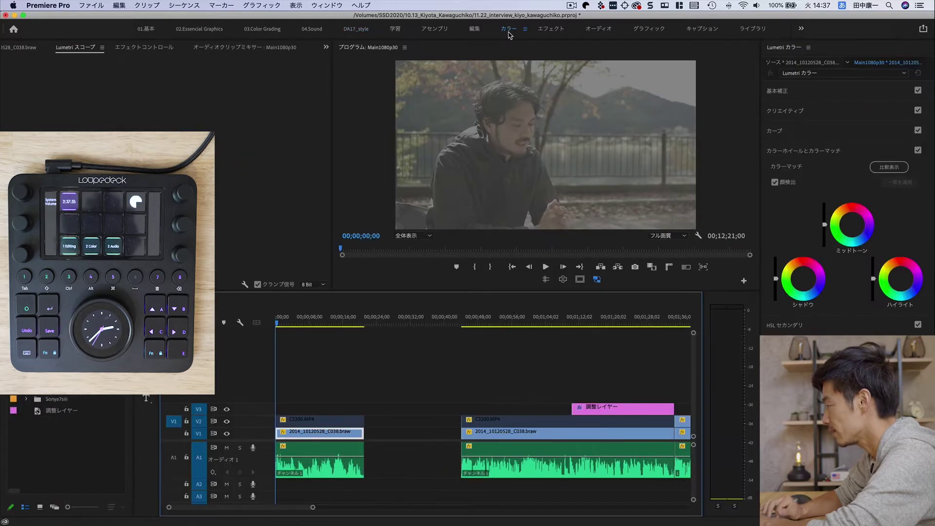
click(323, 319)
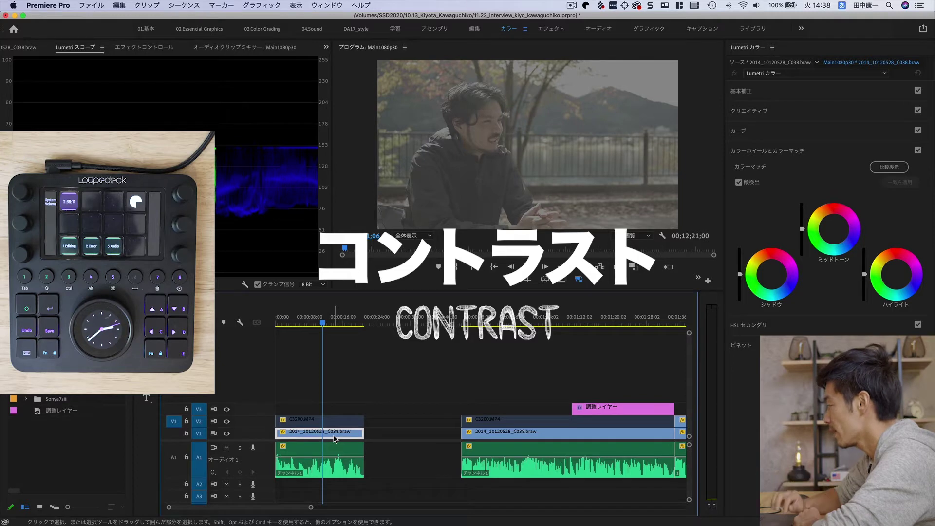
click(777, 94)
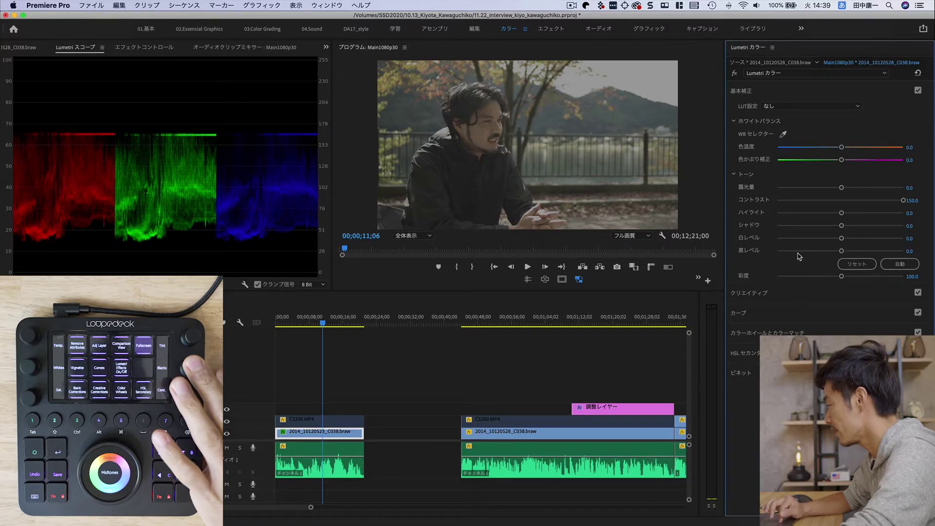
Step: Reset the Lumetri Basic Correction tone values so contrast, whites and blacks return to 0.0
scroll(798, 256, down, 5)
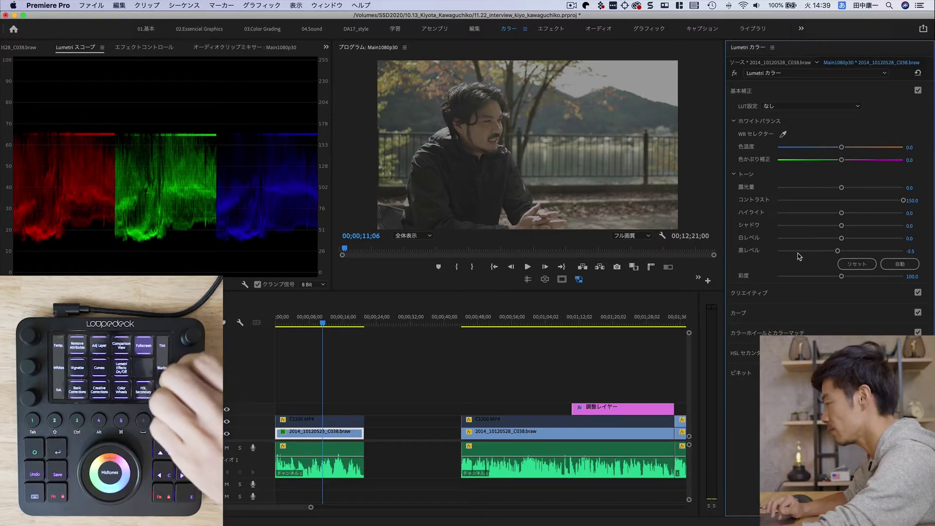
scroll(799, 256, down, 10)
scroll(798, 256, down, 5)
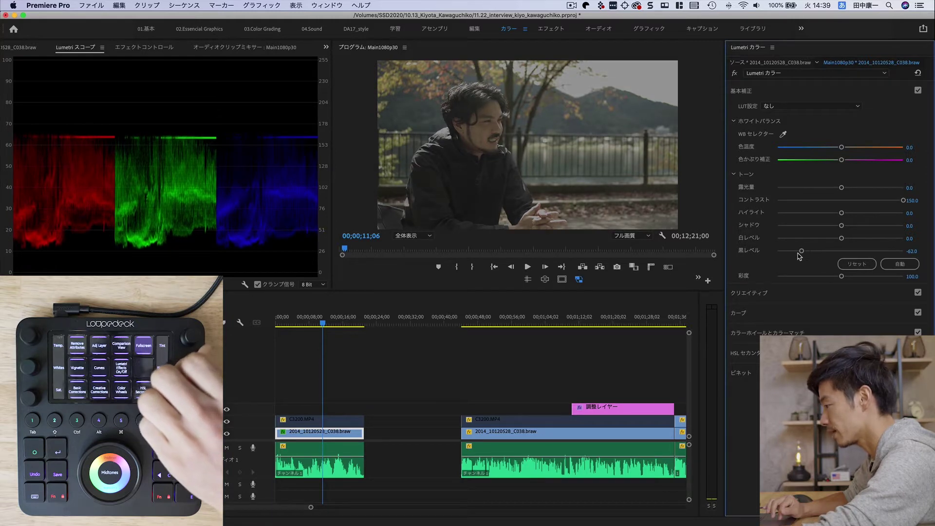
scroll(799, 257, down, 6)
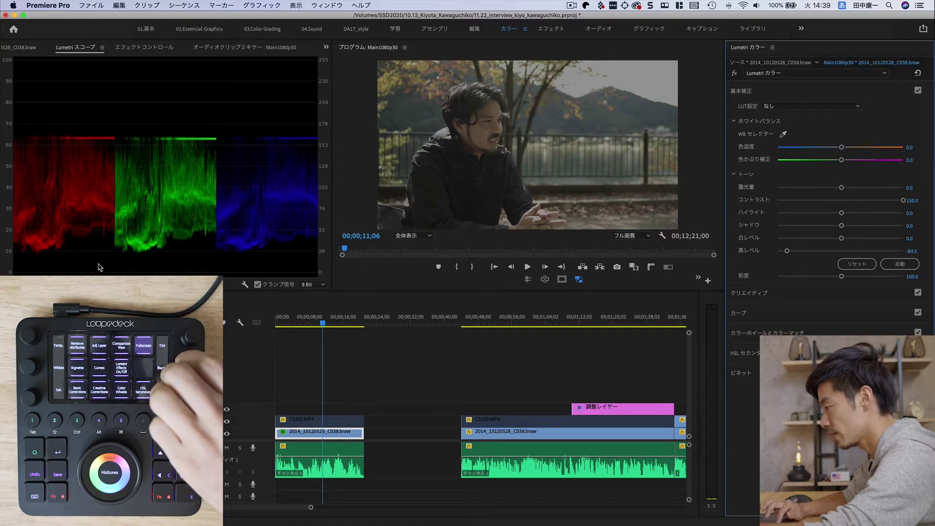
scroll(787, 251, down, 1)
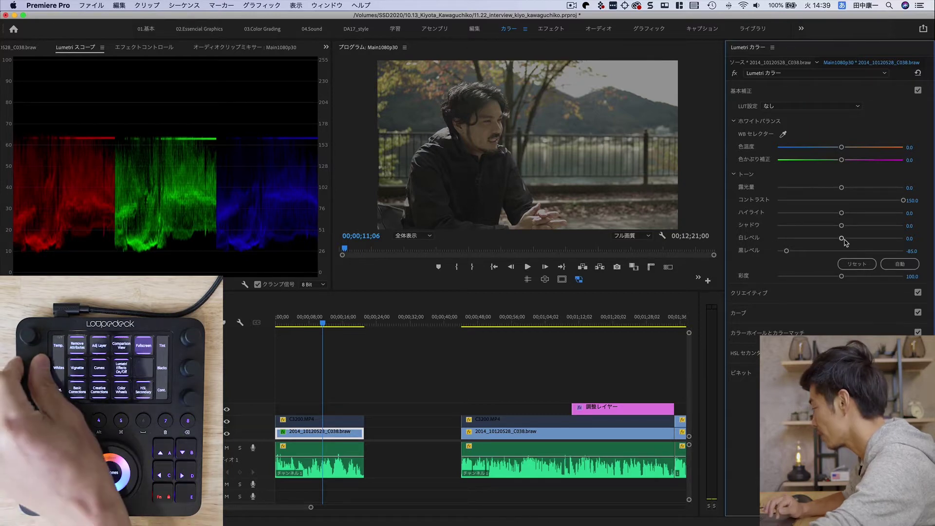
scroll(845, 242, up, 3)
scroll(845, 242, up, 2)
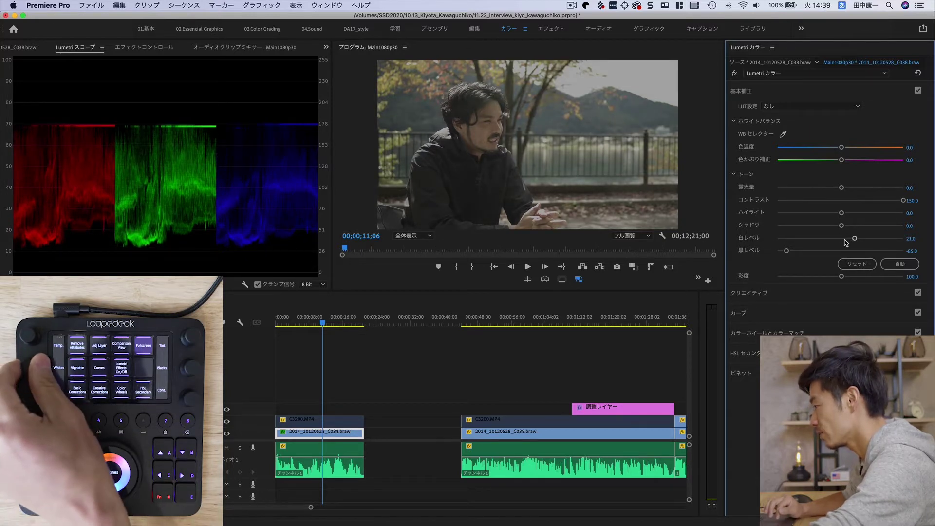
scroll(845, 242, up, 2)
scroll(845, 242, up, 2)
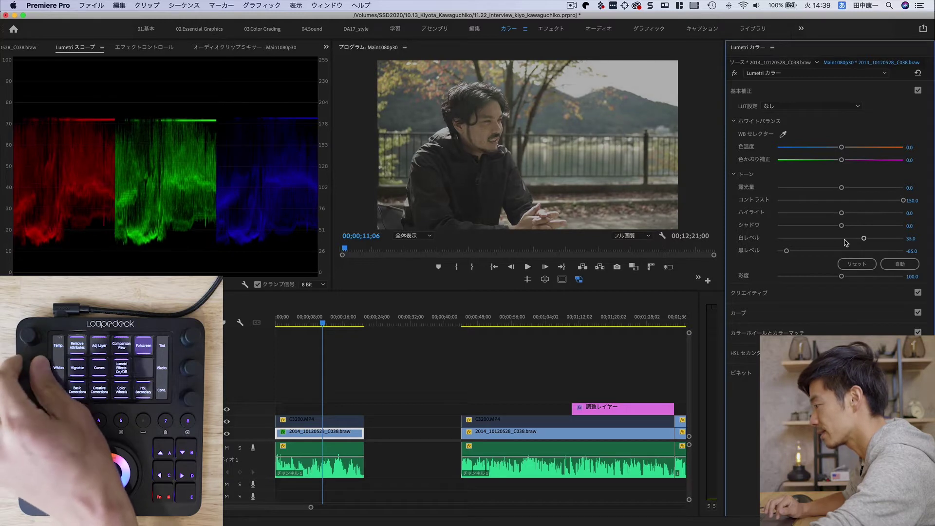
scroll(845, 242, up, 3)
scroll(846, 242, up, 2)
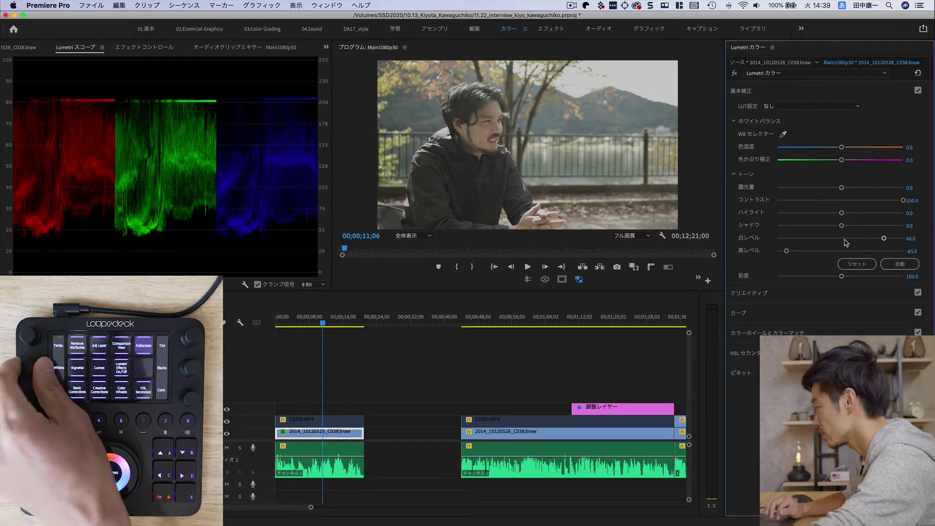
scroll(846, 242, up, 1)
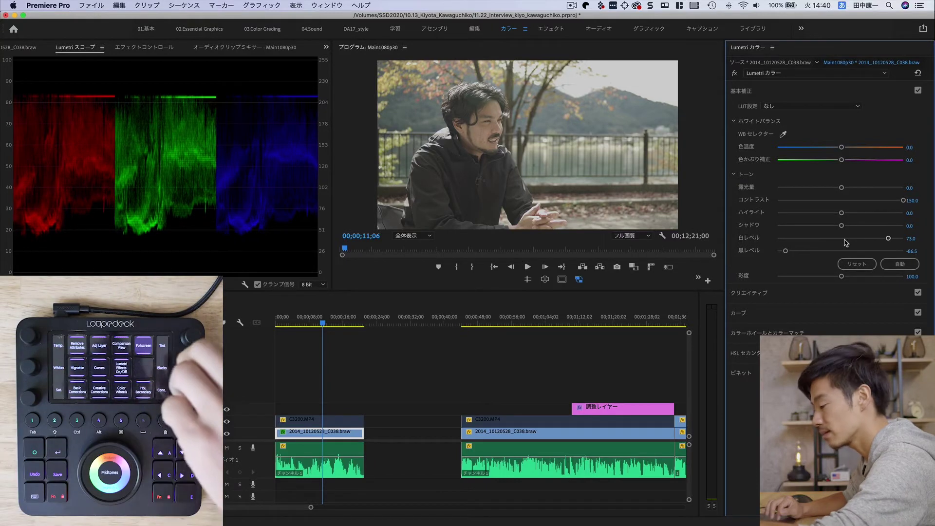
scroll(846, 242, down, 4)
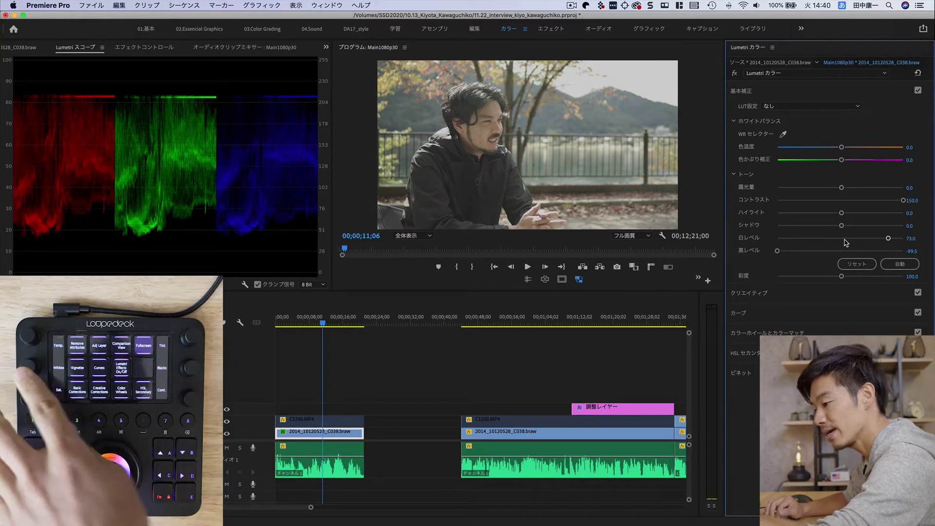
scroll(846, 242, down, 1)
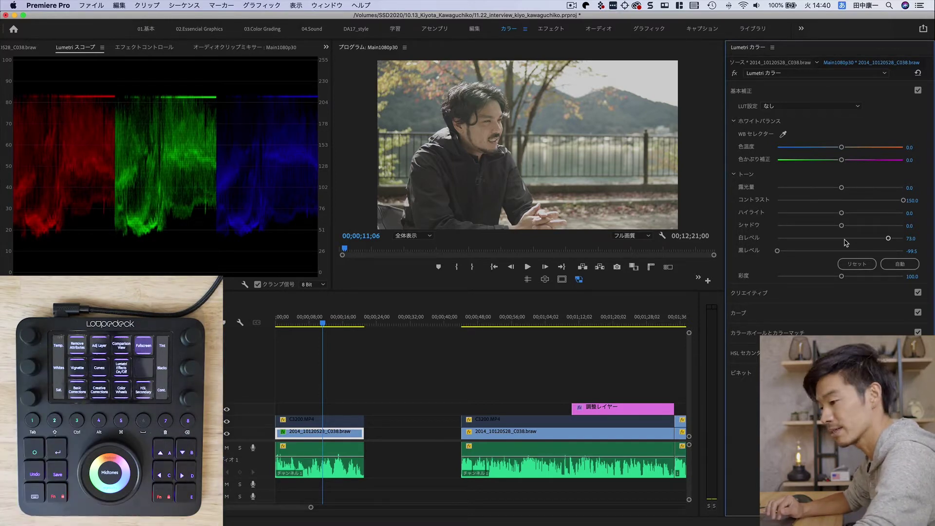
click(857, 264)
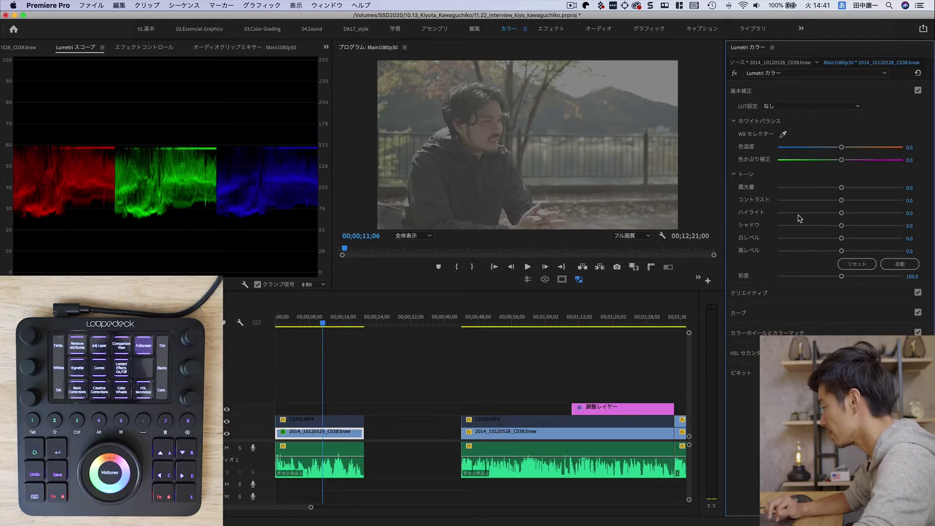
Step: Expand Color Wheels & Match and raise Lumetri Contrast to about 69.1
click(785, 333)
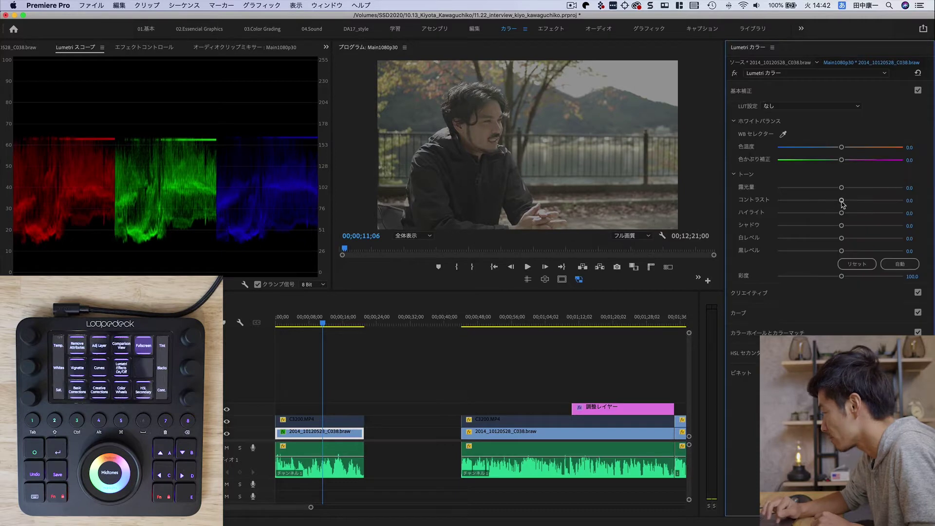
drag(842, 200, 884, 200)
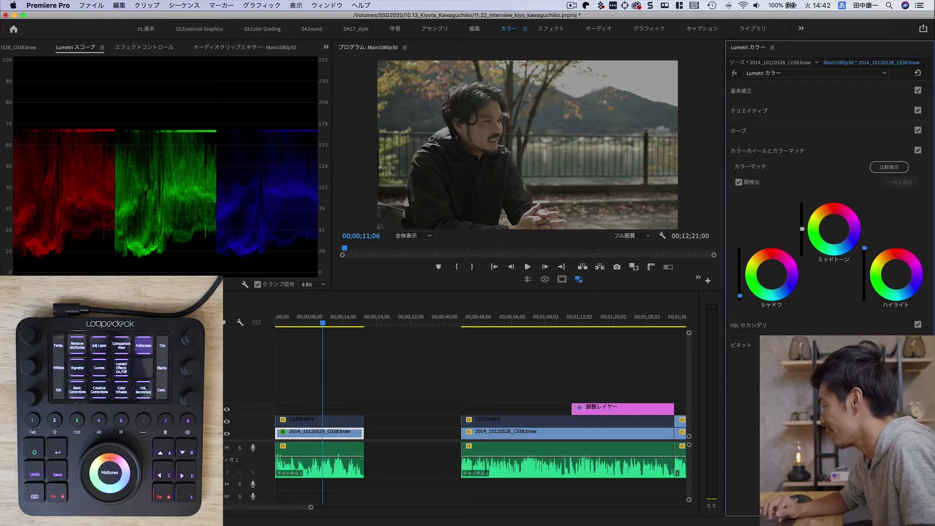
Step: Expand Basic Correction and raise Highlights to 100
click(771, 95)
mouse_move(841, 213)
mouse_down()
mouse_move(895, 213)
mouse_move(888, 217)
mouse_up()
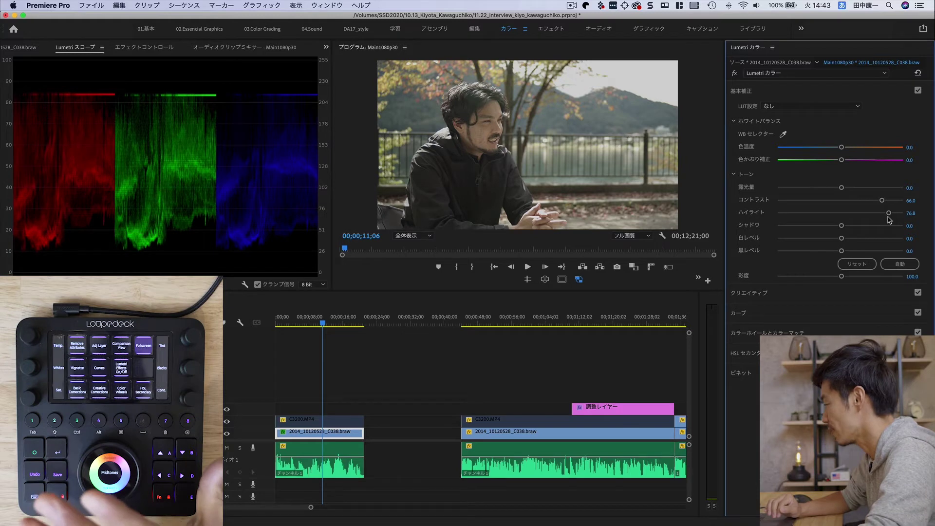
drag(889, 213, 894, 212)
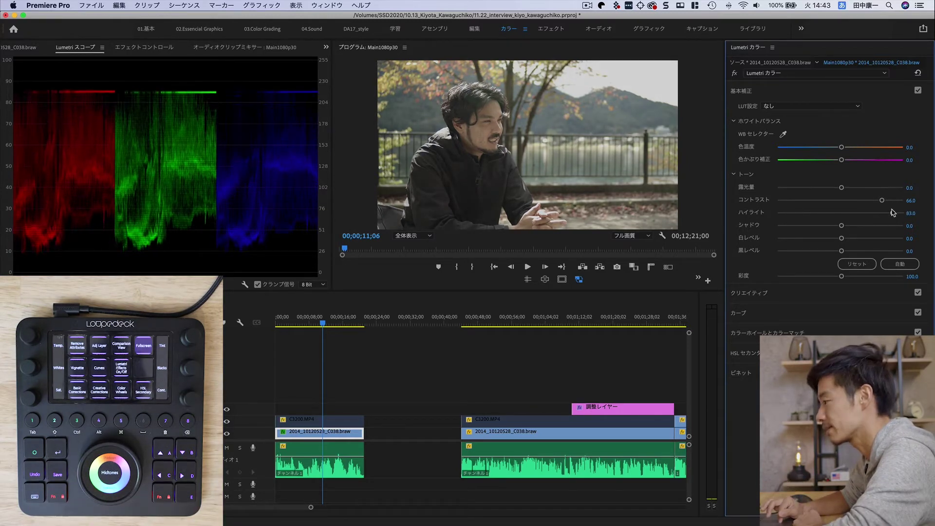
Step: Pull Contrast back down to near zero, about 6.6
click(788, 333)
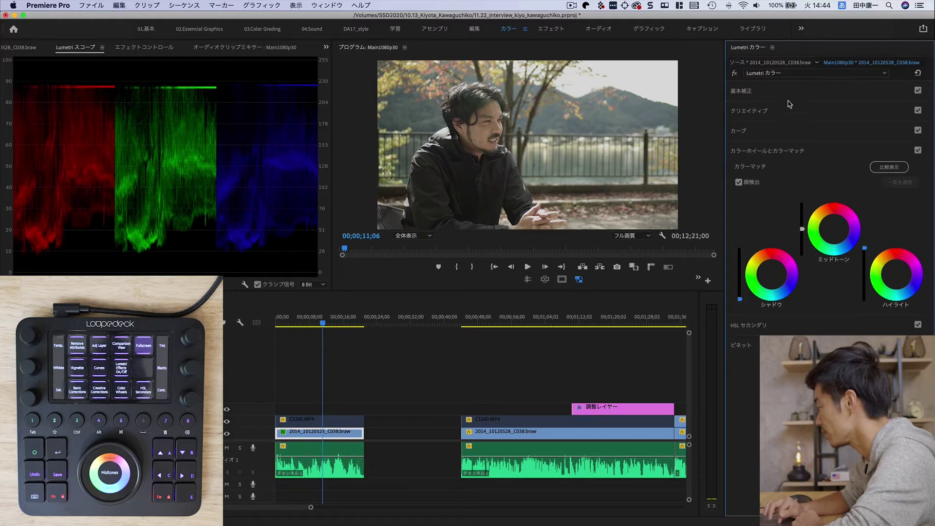
click(799, 91)
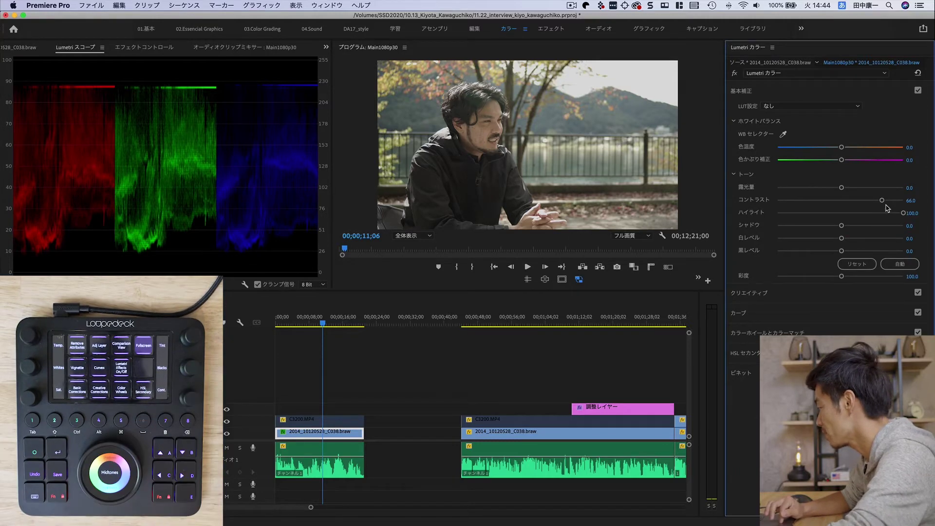
drag(891, 203, 845, 204)
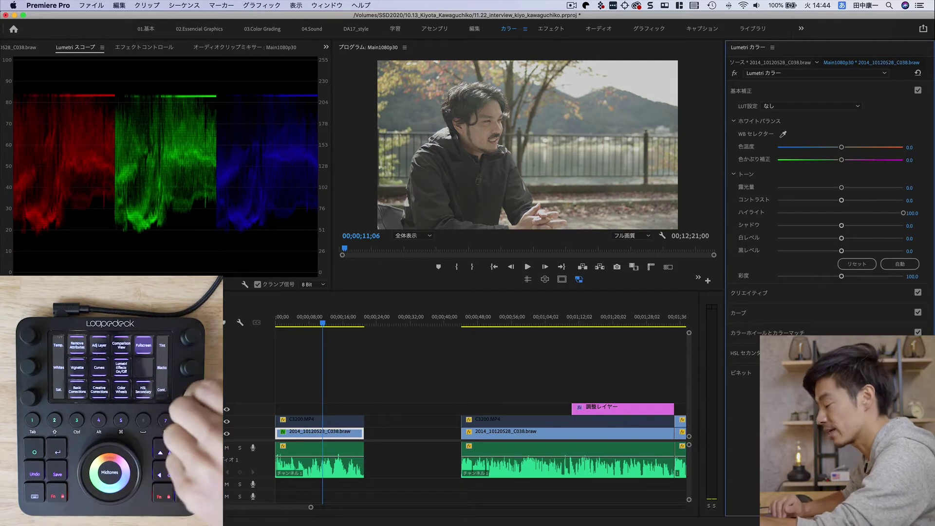
Step: Dial Contrast past 130, then settle it at 74.5 with Highlights at 116.0
scroll(845, 203, up, 3)
scroll(866, 199, up, 10)
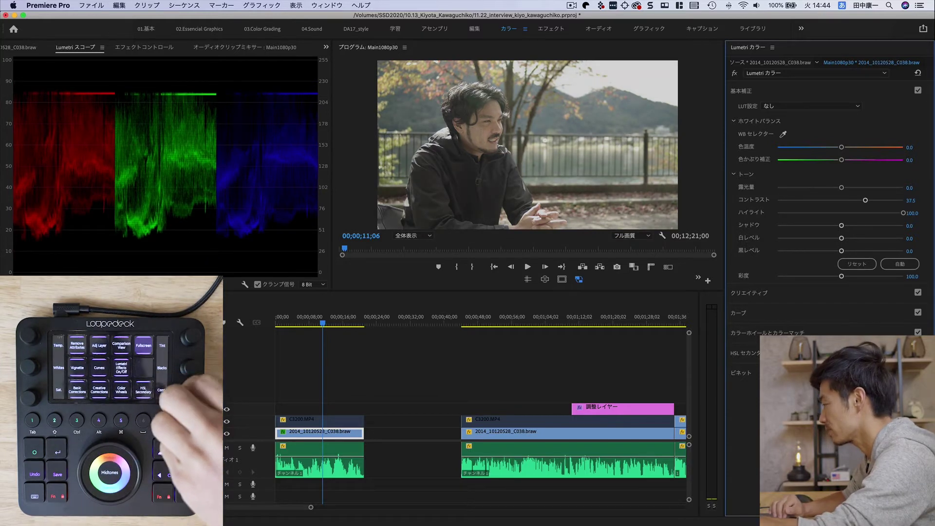
scroll(886, 200, up, 10)
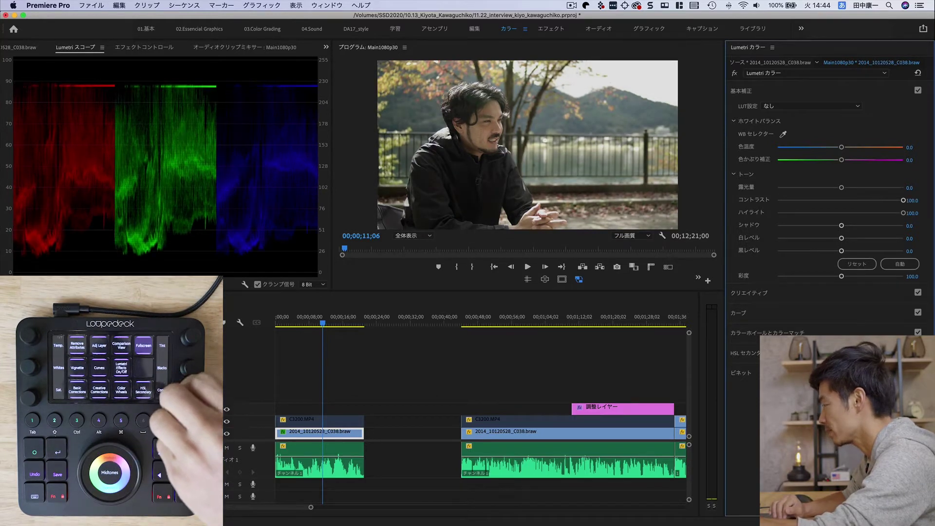
scroll(903, 200, up, 2)
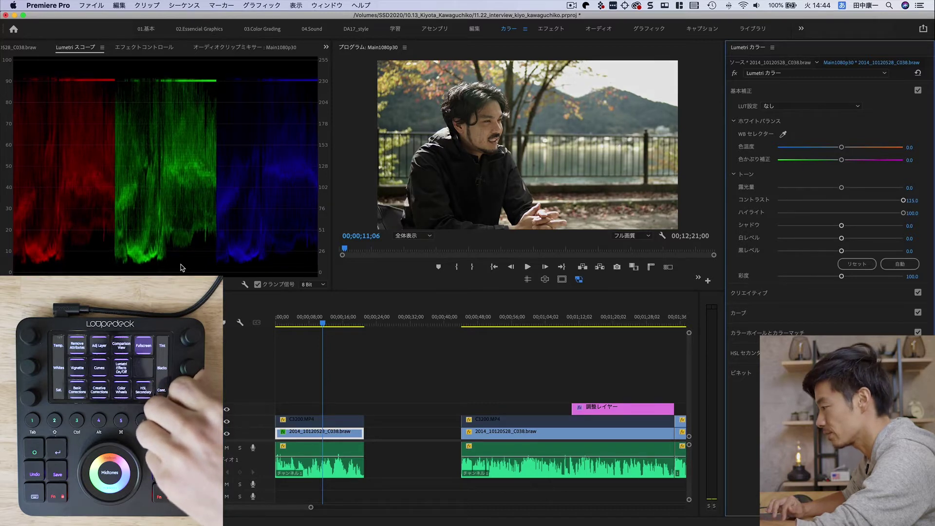
scroll(903, 200, down, 4)
scroll(904, 201, down, 4)
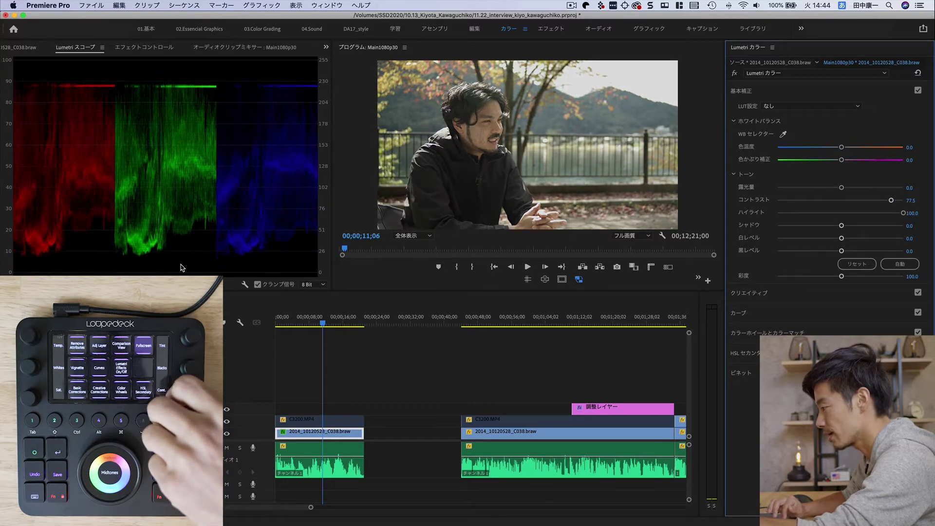
scroll(903, 200, down, 1)
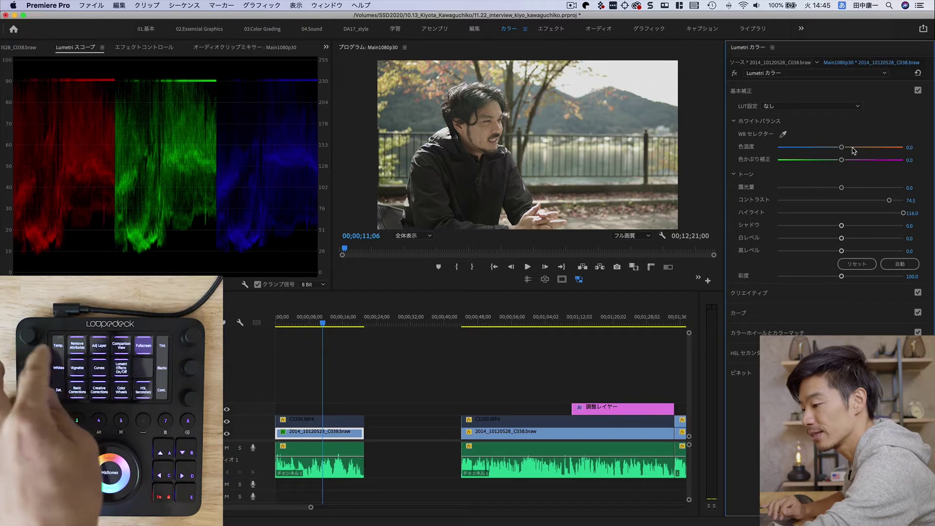
Step: Try warmer White Balance Temperature values, then settle on a cooler -12.0
scroll(854, 151, up, 3)
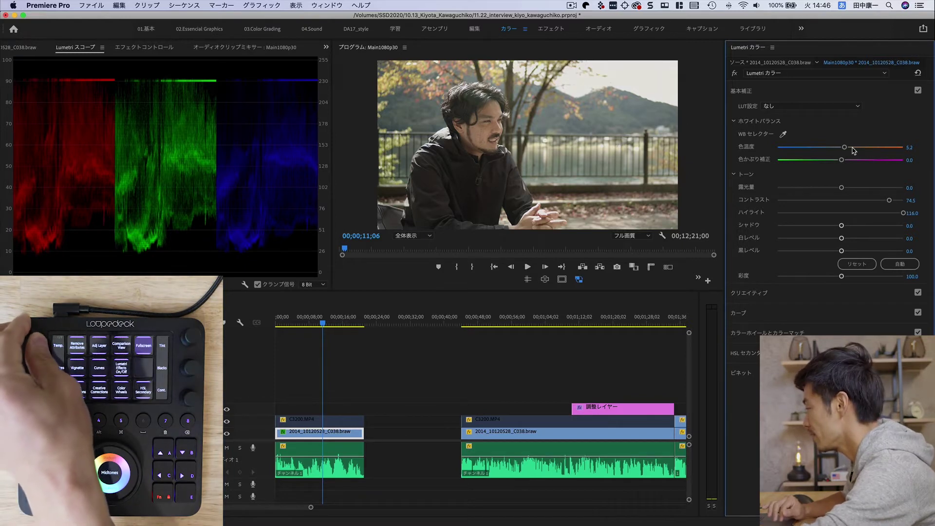
scroll(854, 151, up, 3)
scroll(854, 151, down, 3)
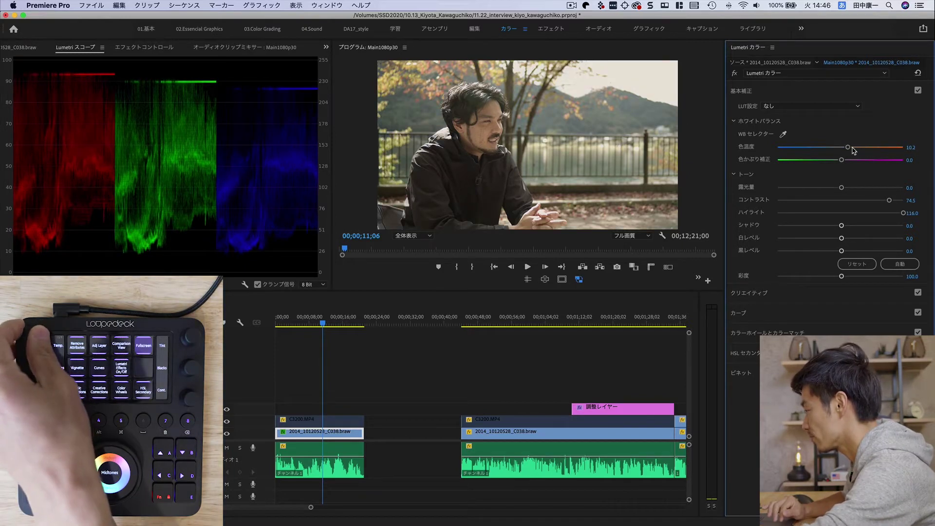
scroll(853, 151, down, 5)
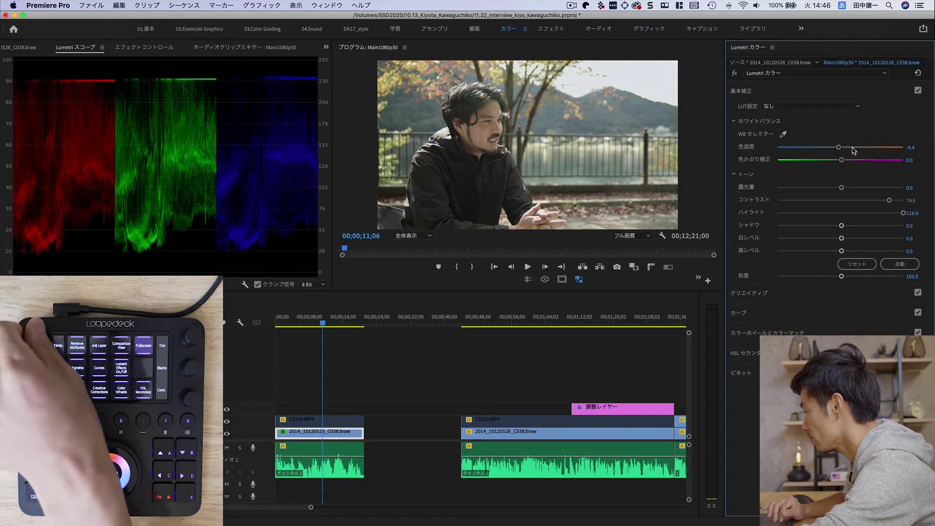
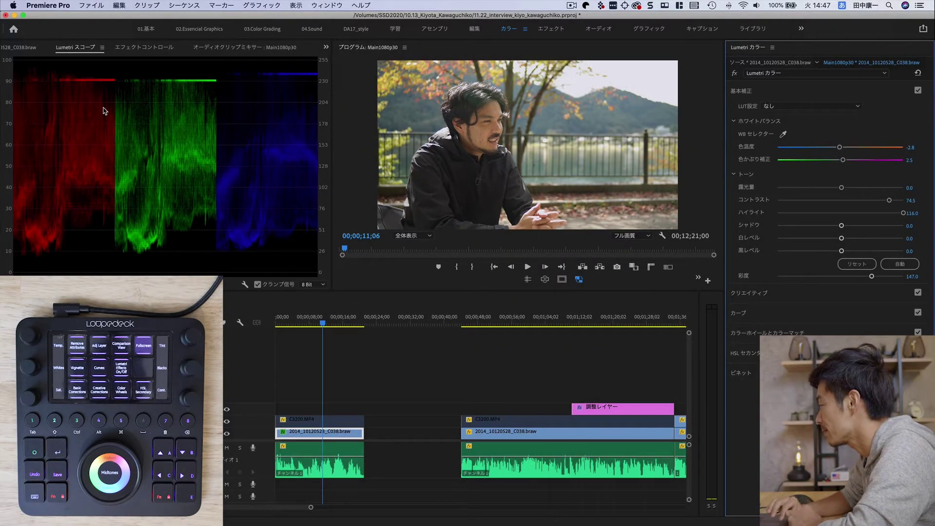
Step: Toggle the Lumetri grade off and on, expand Color Wheels & Match, and reset the shadows wheel
click(735, 74)
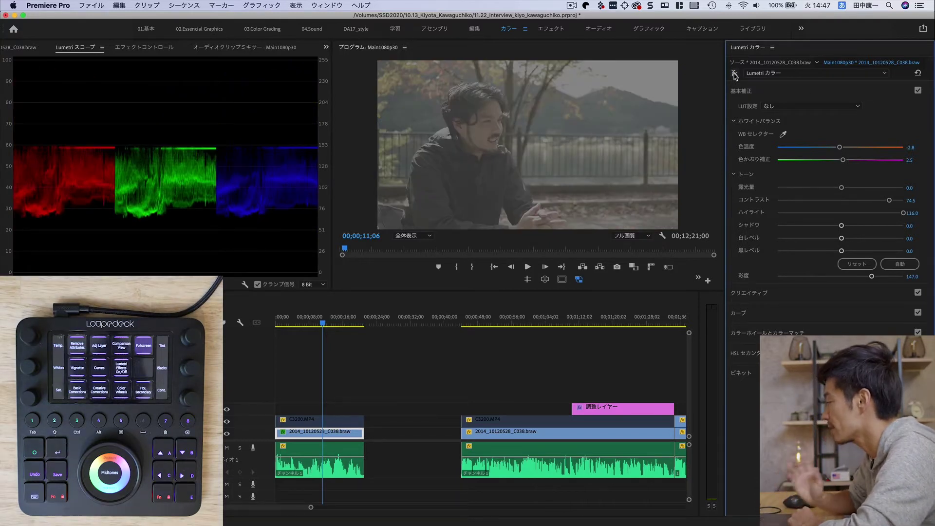
click(734, 74)
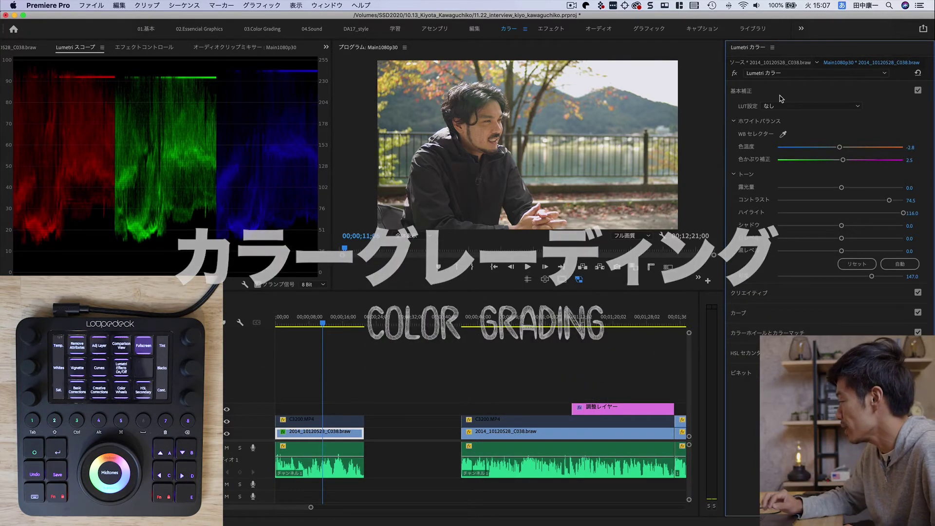
click(794, 333)
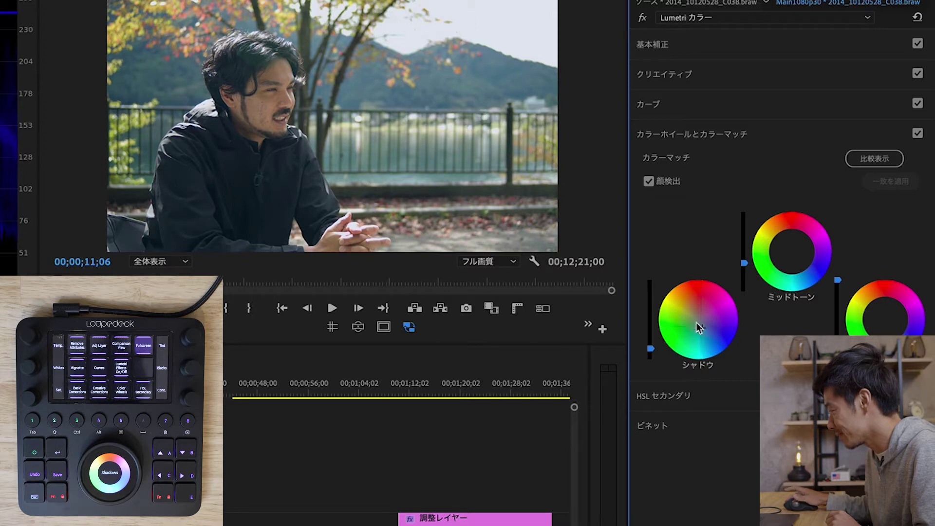
double_click(707, 338)
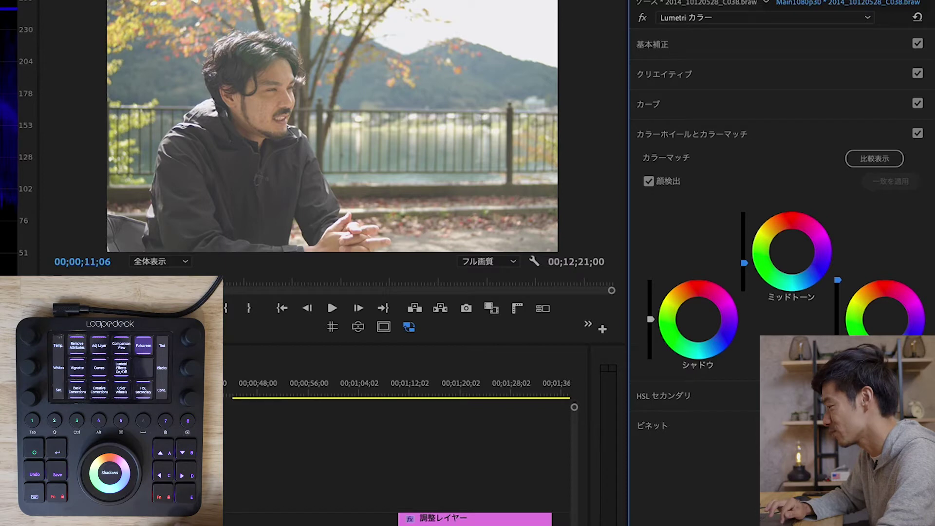
Step: Test the shadows luminance darker and brighter, reset the shadows wheel to neutral, then disable it to compare
drag(650, 320, 650, 333)
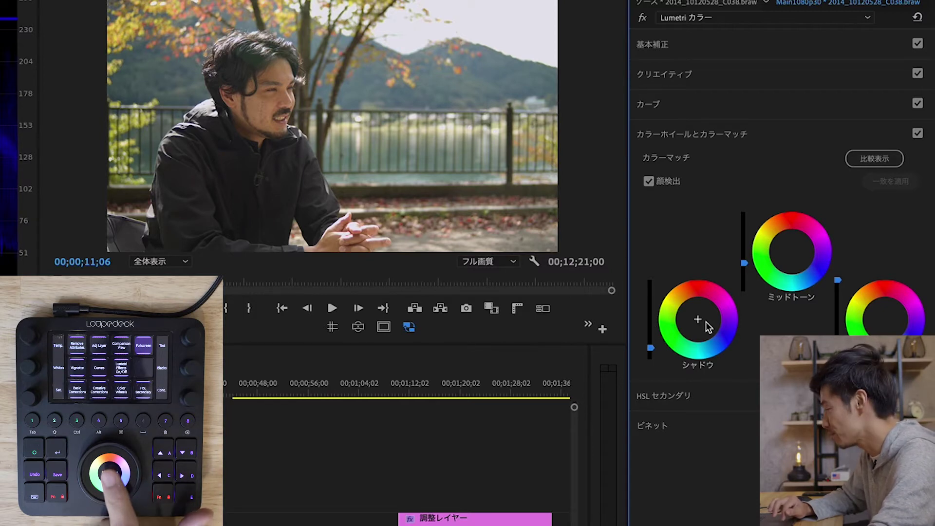
drag(651, 348, 651, 320)
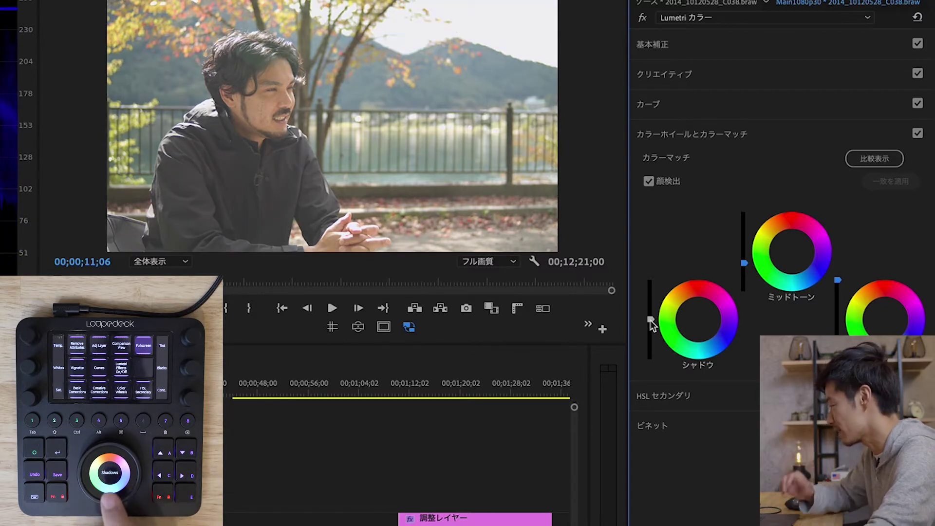
drag(650, 325, 650, 335)
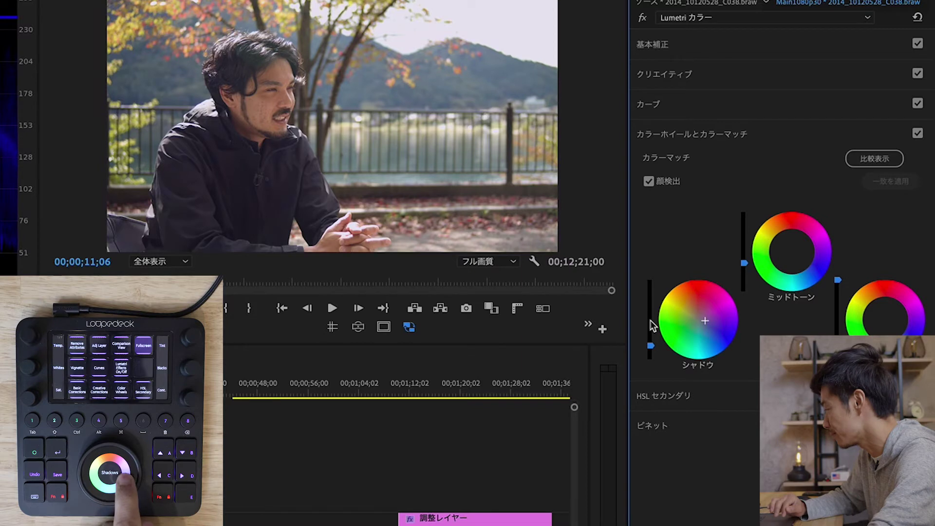
double_click(696, 325)
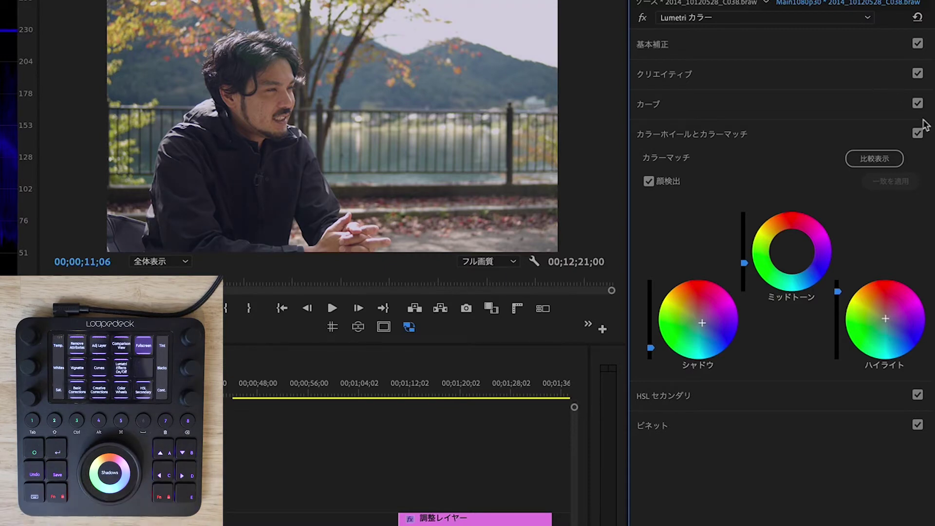
click(918, 135)
click(918, 134)
click(916, 138)
click(916, 138)
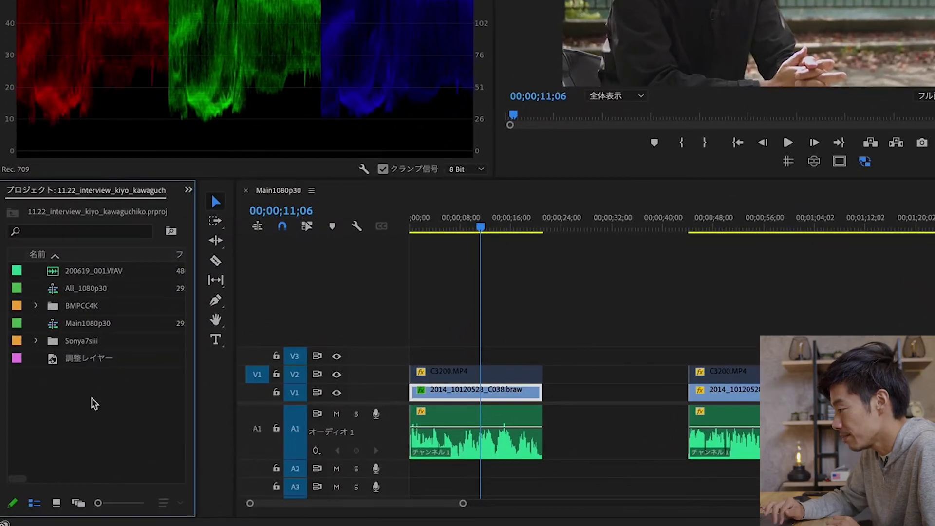
Step: Create a new 1920×1080 adjustment layer in the project
right_click(73, 429)
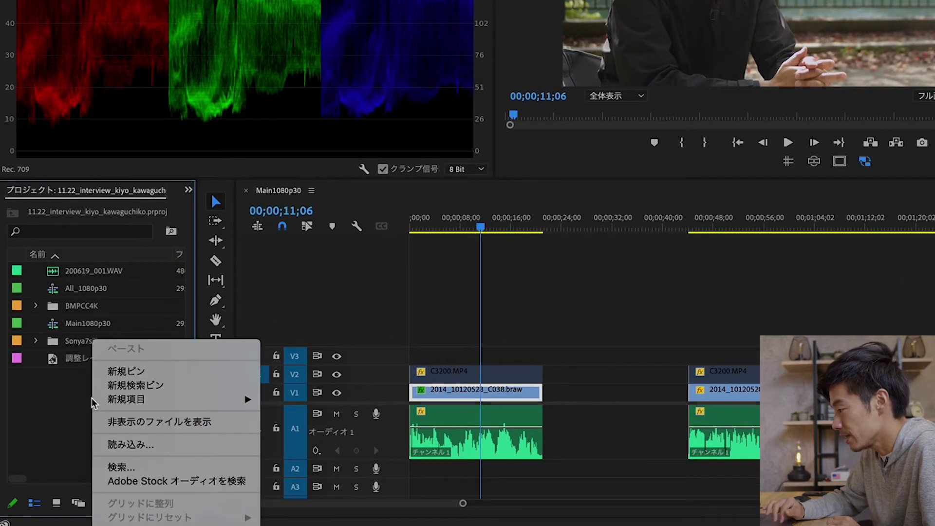
mouse_move(146, 403)
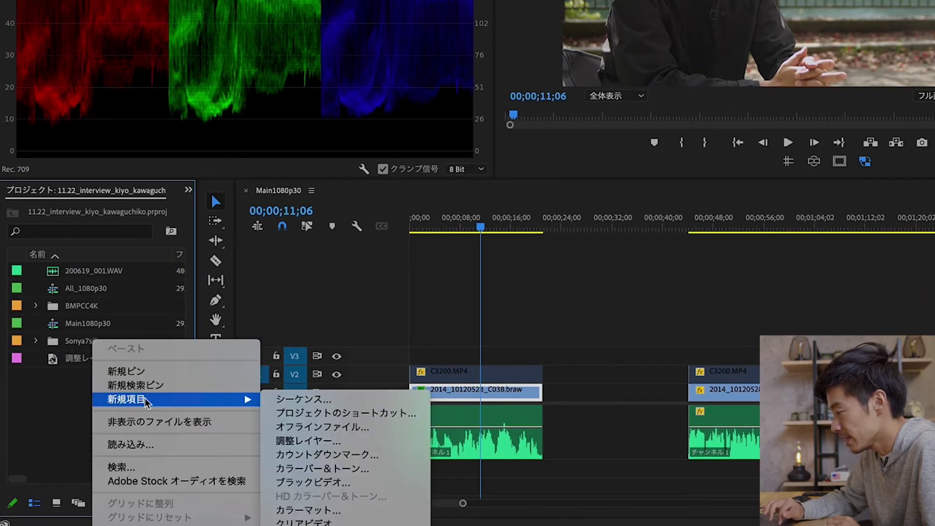
click(300, 441)
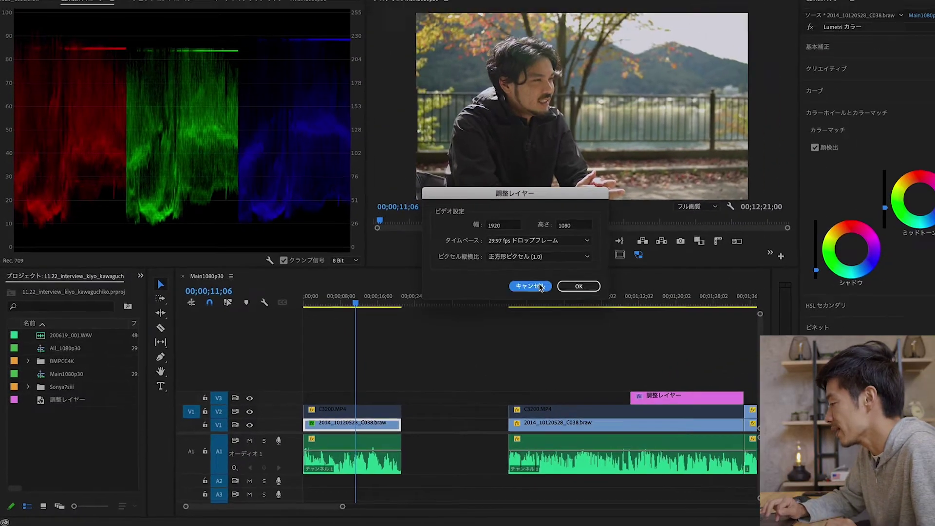
click(691, 222)
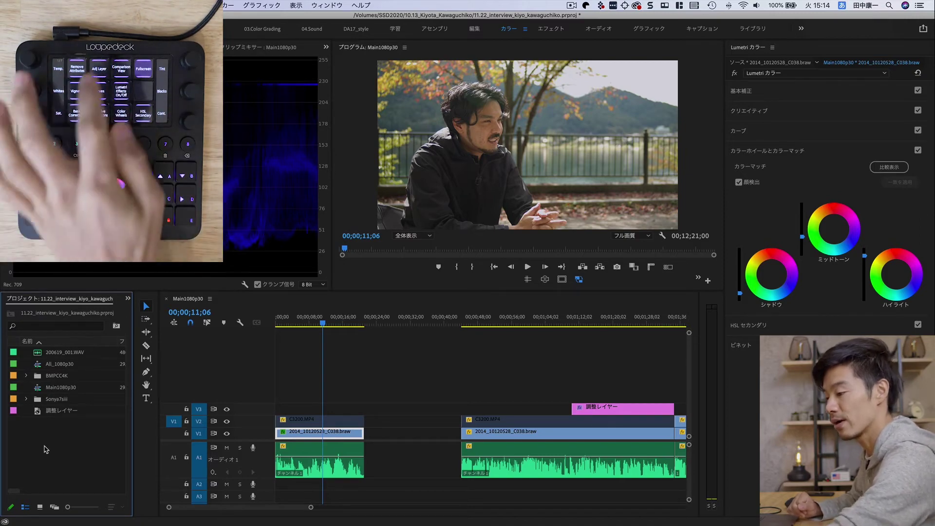
key(ctrl+shift+a)
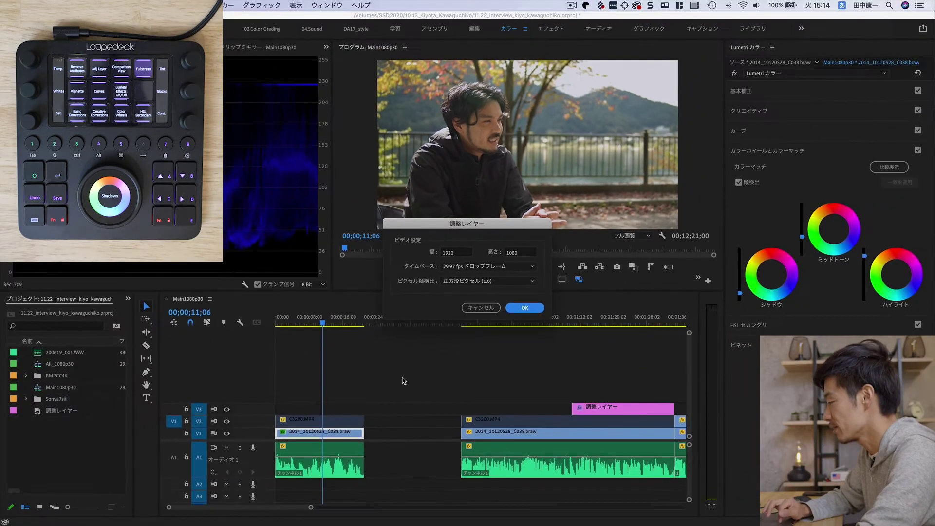
click(525, 308)
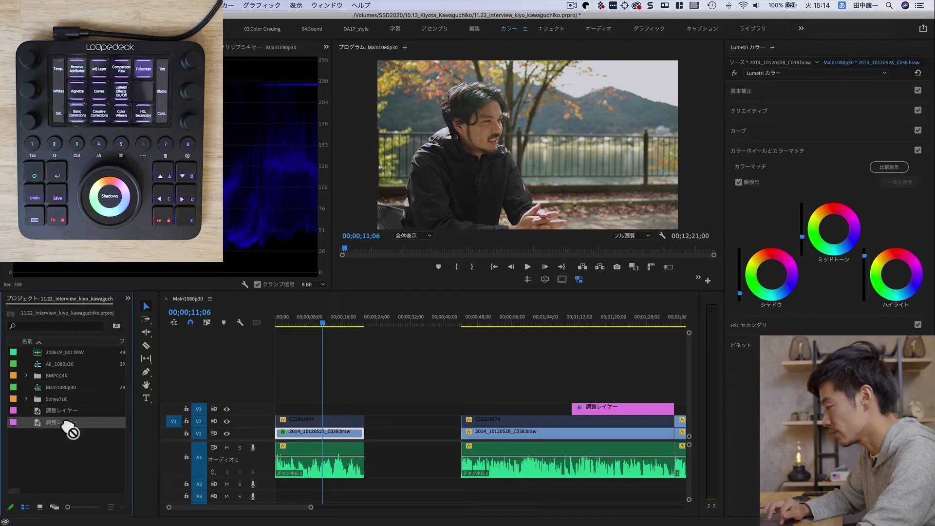
Step: Place the adjustment layer on V4 over the first interview clip, select it, and expand Lumetri Creative
drag(61, 427, 282, 397)
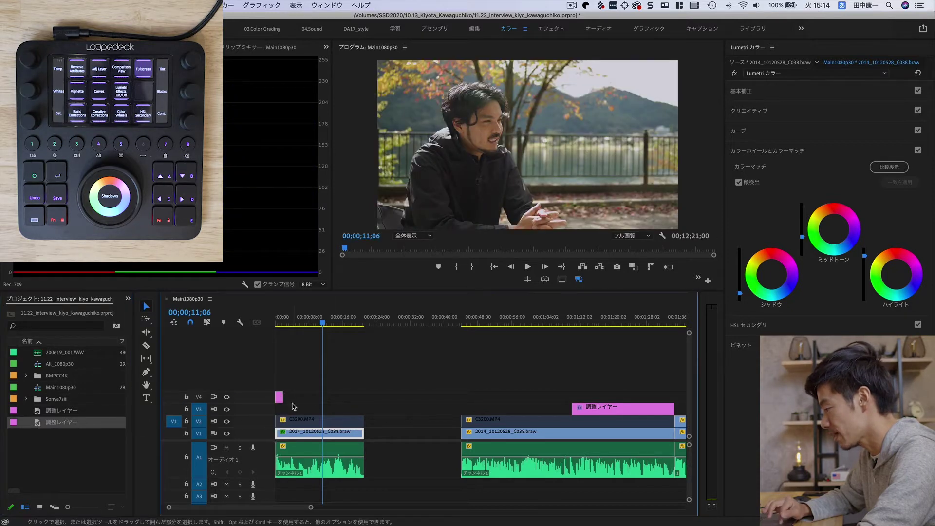
drag(283, 397, 363, 395)
click(326, 393)
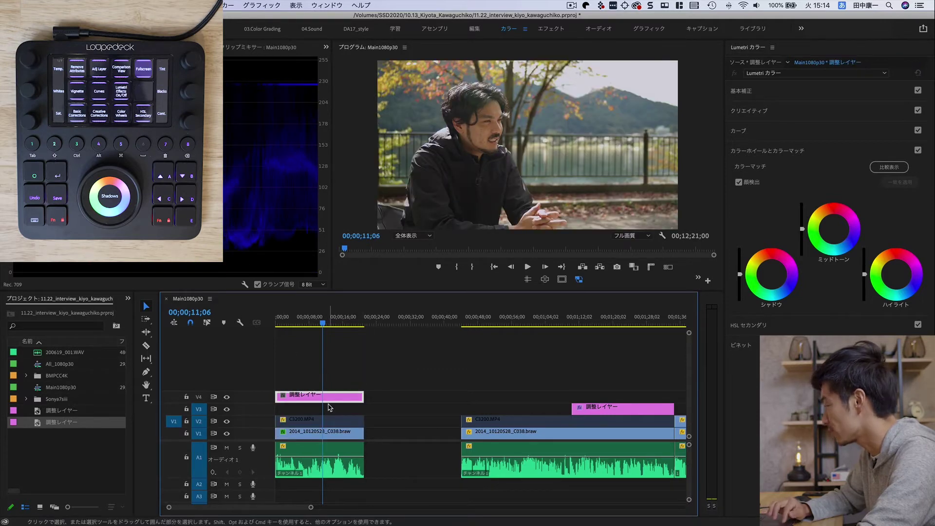
click(786, 117)
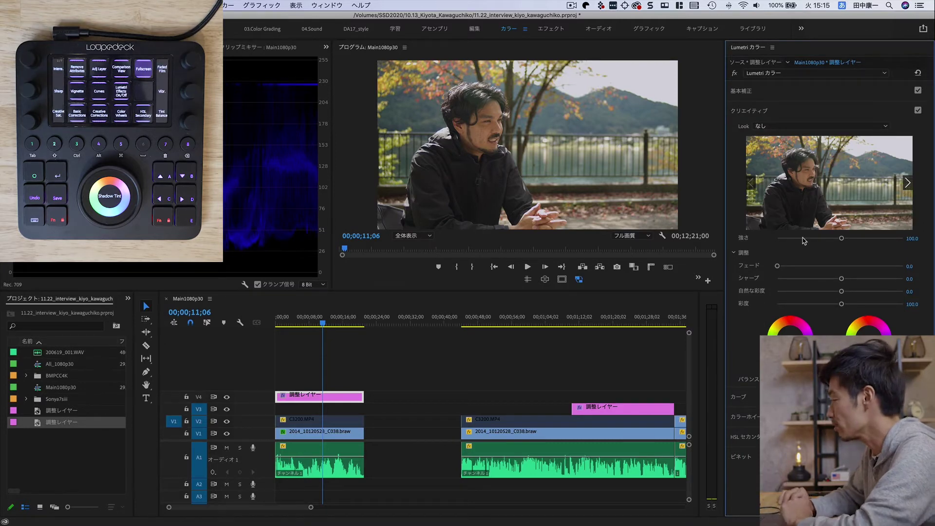
Step: Apply the Fuji ETERNA 250D Fuji 3510 look and set its intensity to about 60.5
click(856, 128)
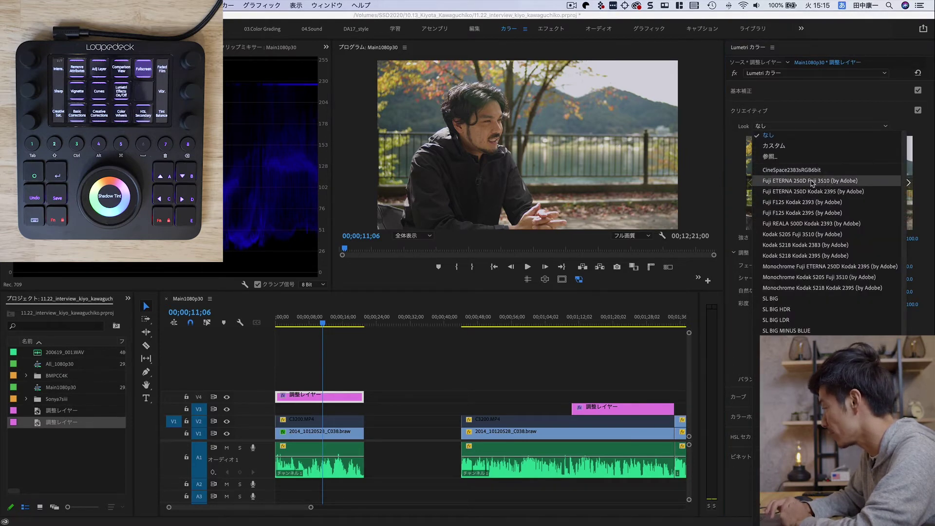
click(832, 181)
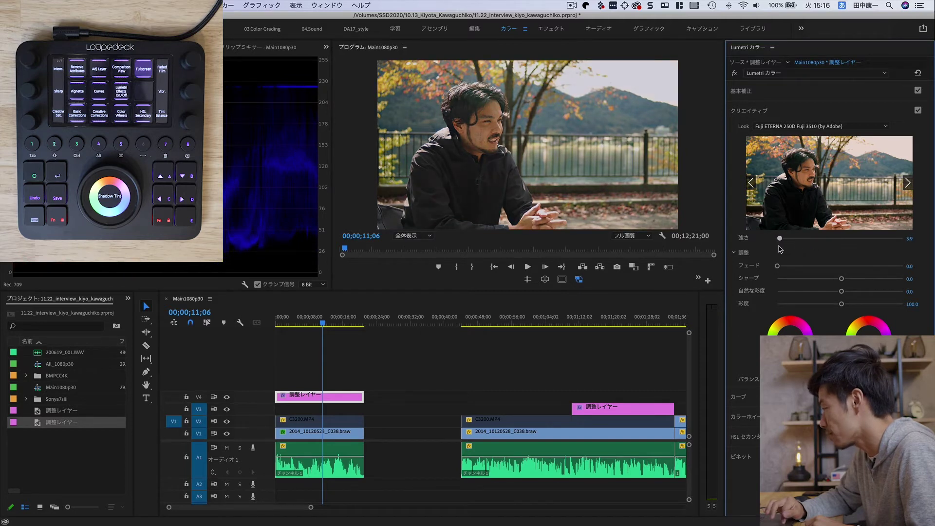
drag(801, 245, 842, 244)
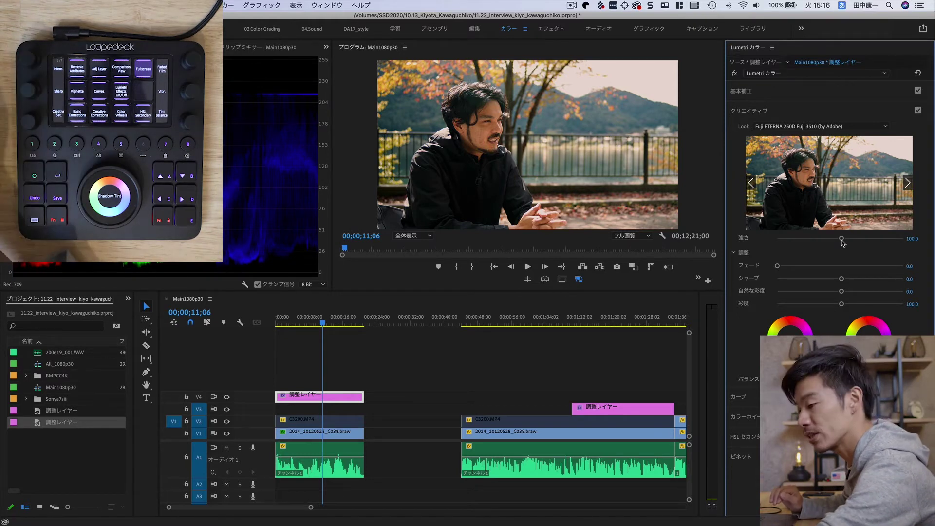
drag(843, 242, 819, 242)
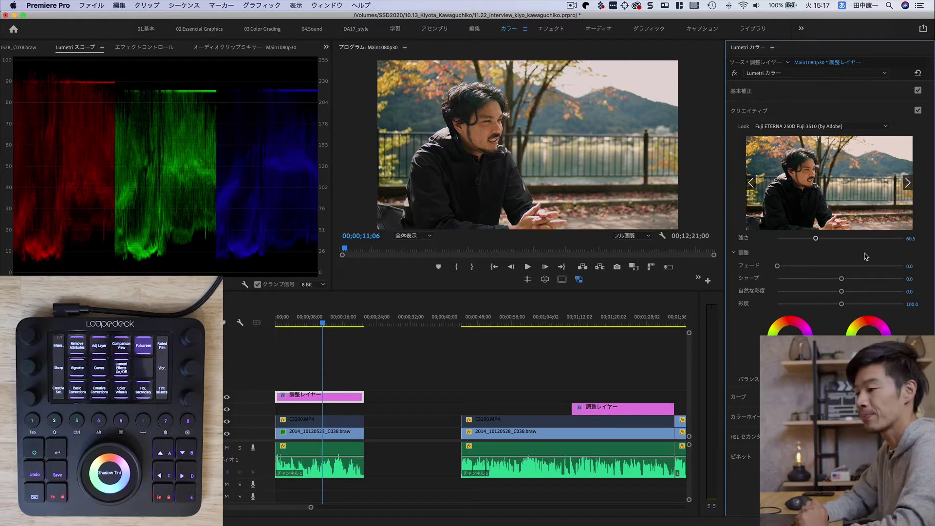
click(732, 75)
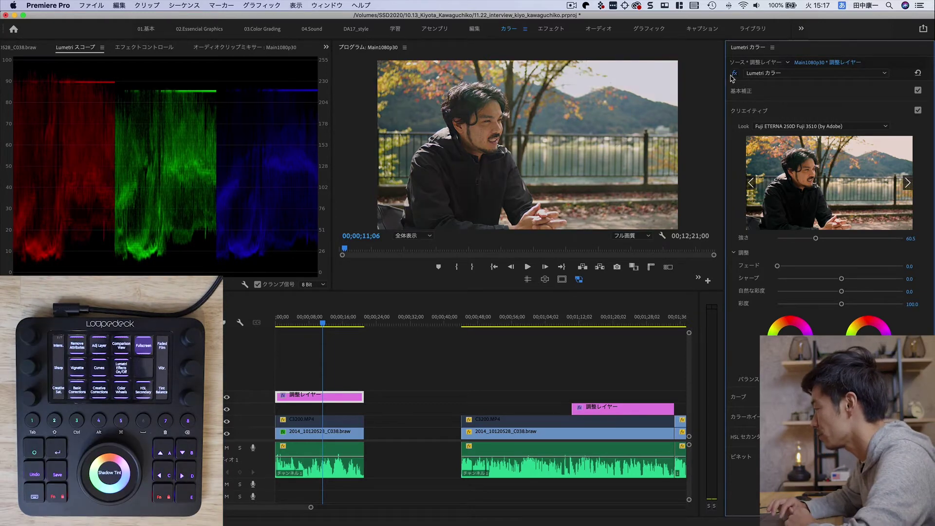
click(733, 74)
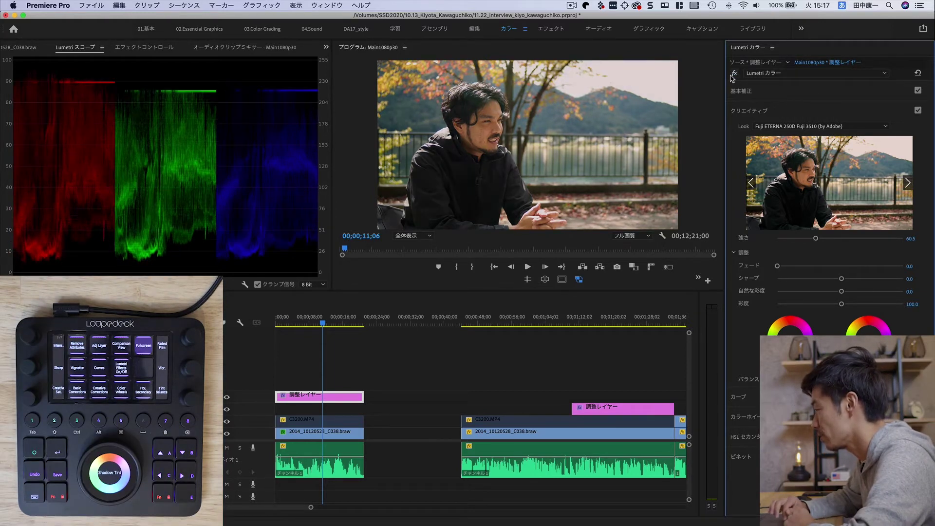
click(733, 74)
click(733, 74)
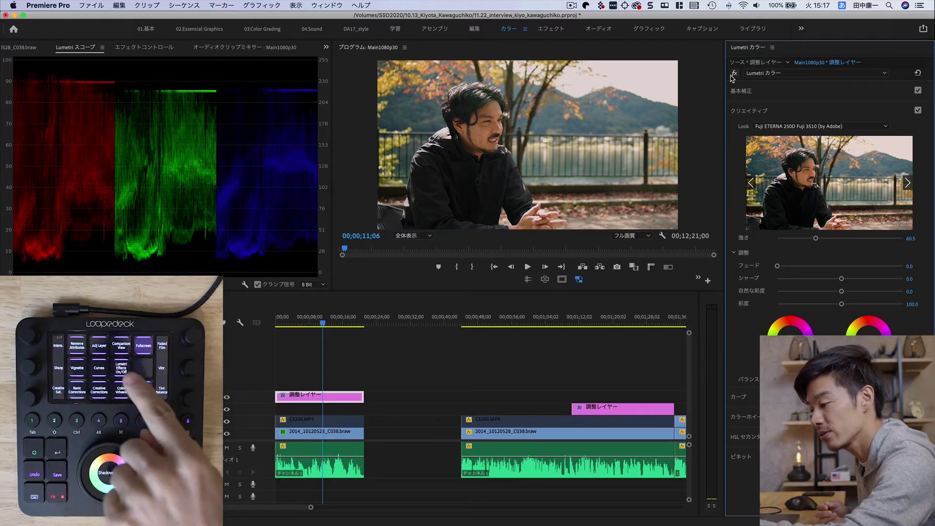
Step: Preview the graded footage full screen, exit it, then switch to the DA17_style workspace
key(ctrl+grave)
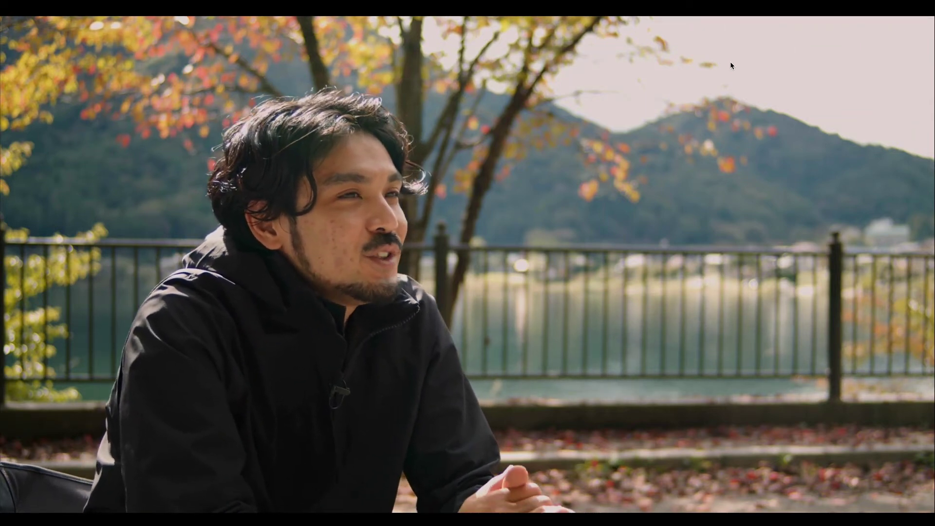
key(ctrl+grave)
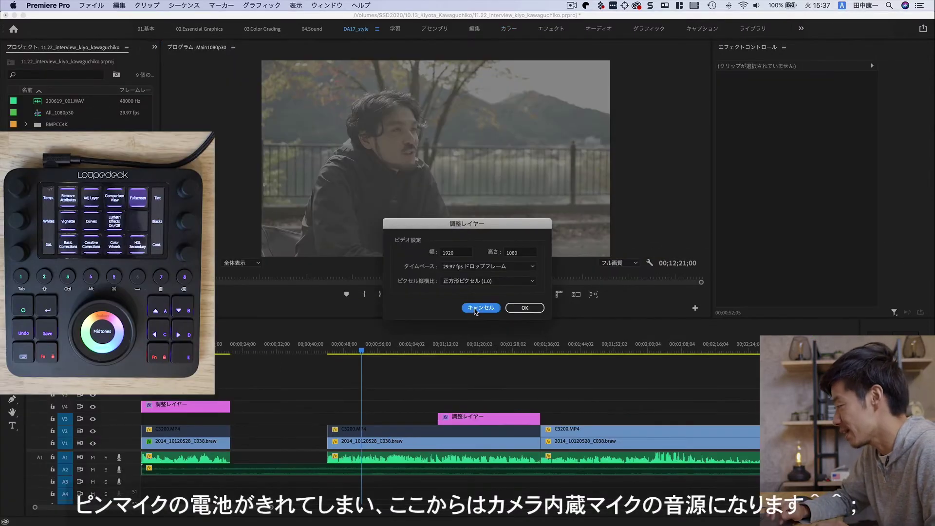
click(474, 307)
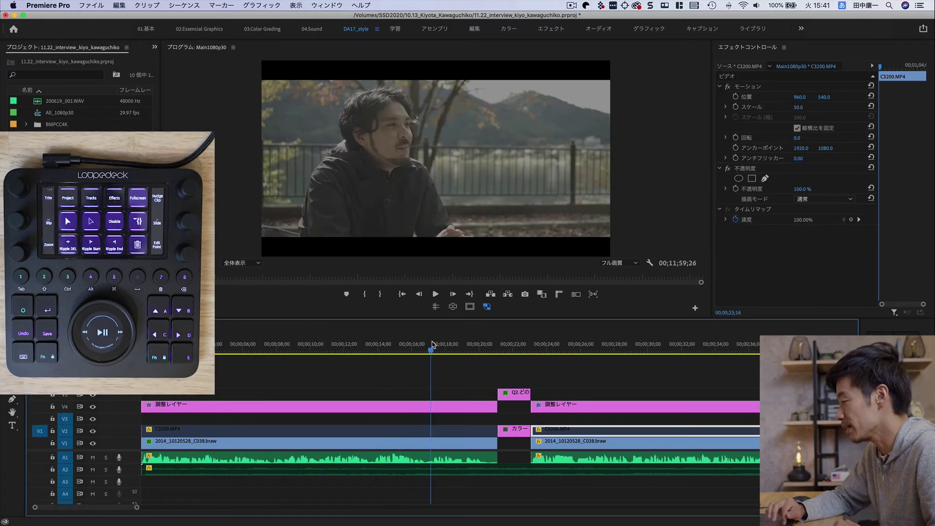
Step: Enable the left C3200.MP4 clip with Shift+E and compare the later clip's frame with the first clip's
key(d)
key(shift+e)
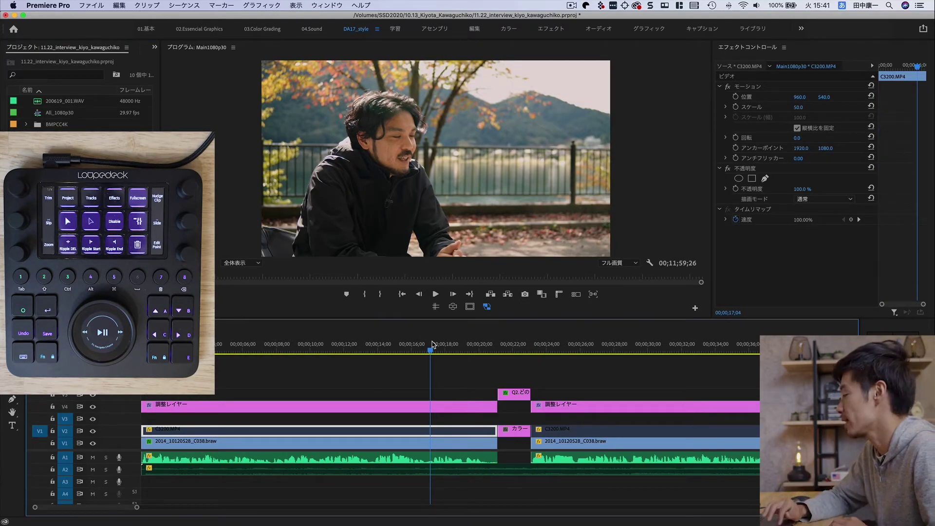
click(628, 348)
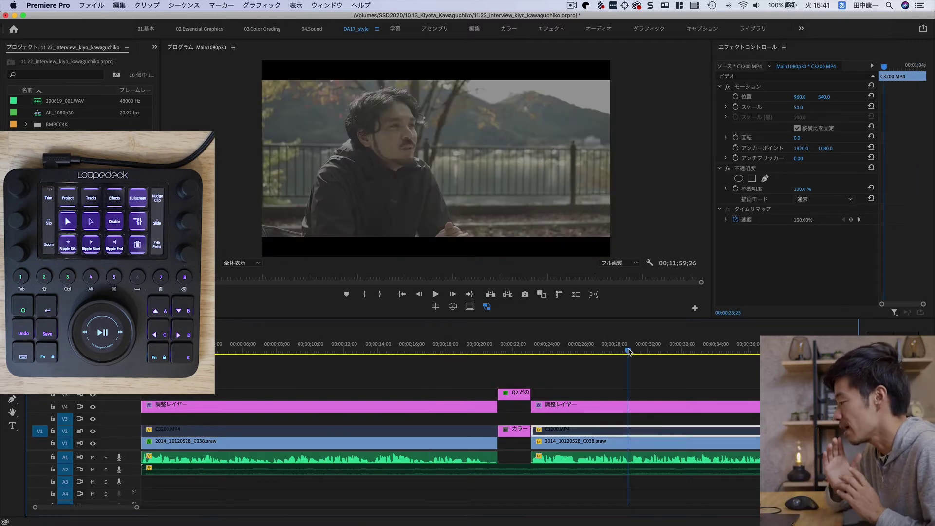
click(389, 350)
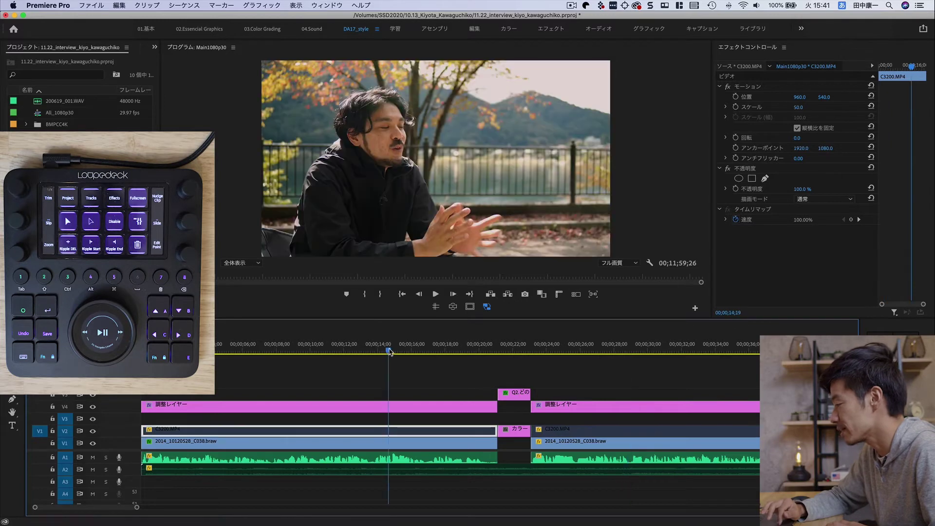
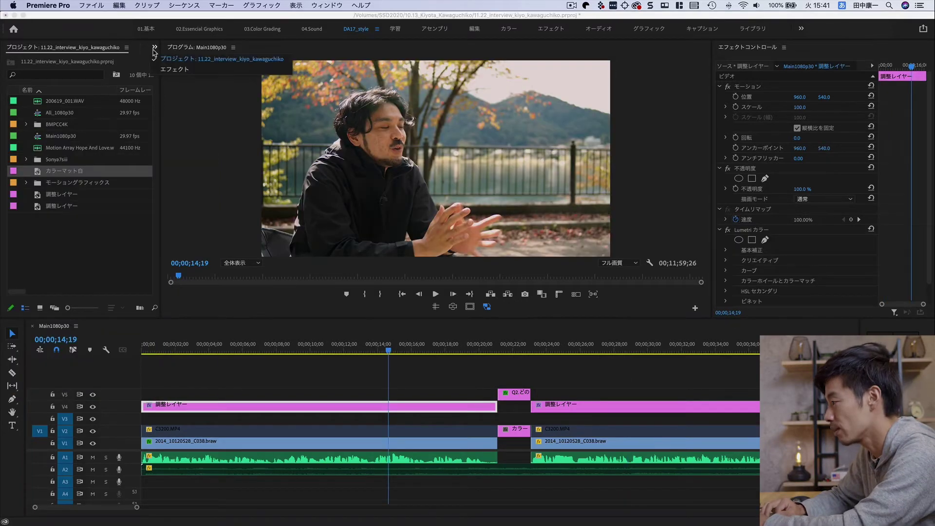
Step: In the Effects panel, search 'クロップ' and drag the Crop effect onto the adjustment layer
click(167, 71)
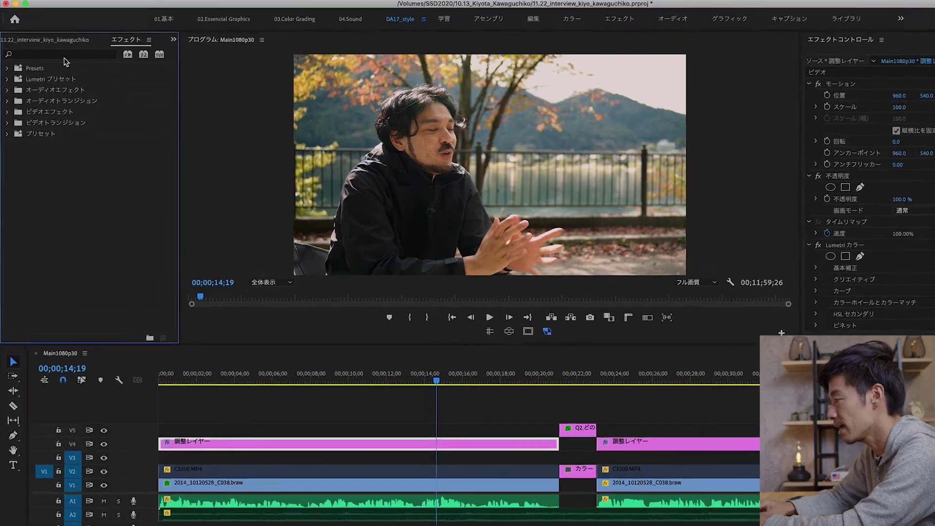
click(57, 61)
text(クロップ)
key(Return)
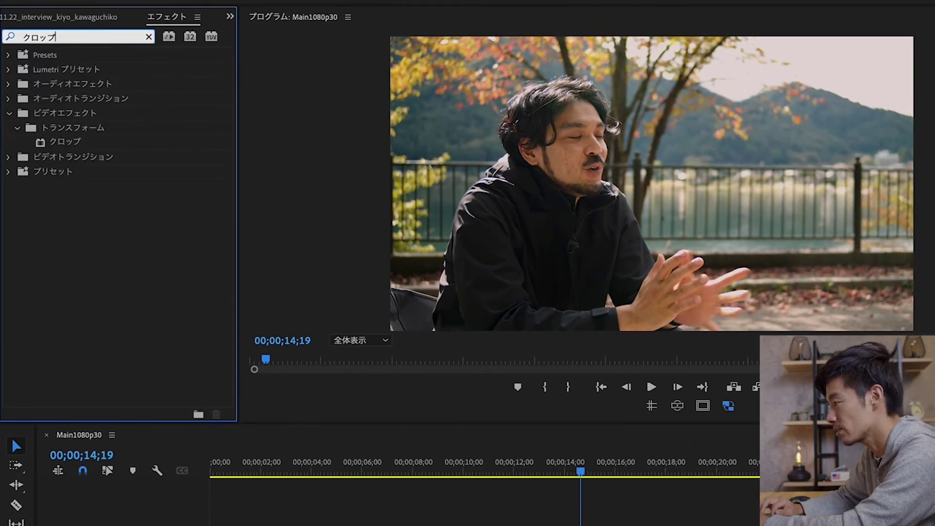
drag(57, 148, 324, 418)
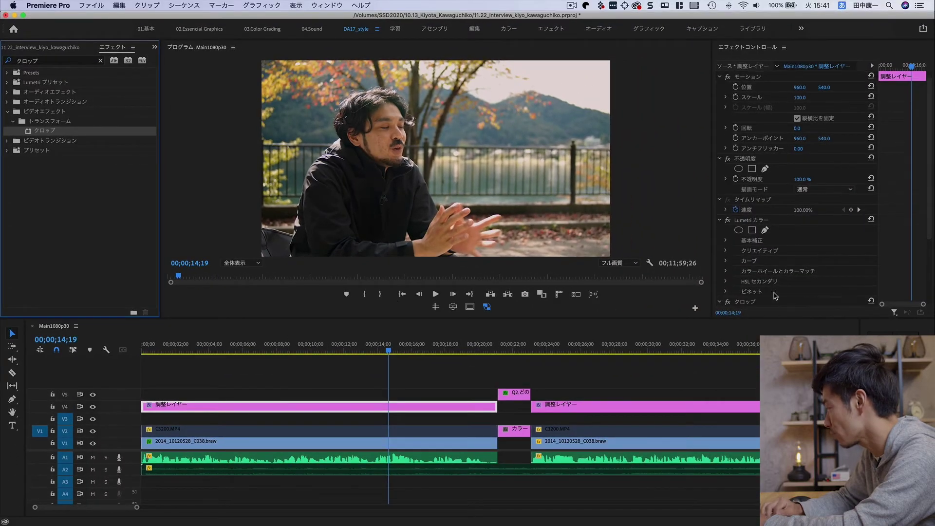
Step: Delete the newly applied Crop effect and deselect the adjustment layer clip
scroll(775, 295, down, 5)
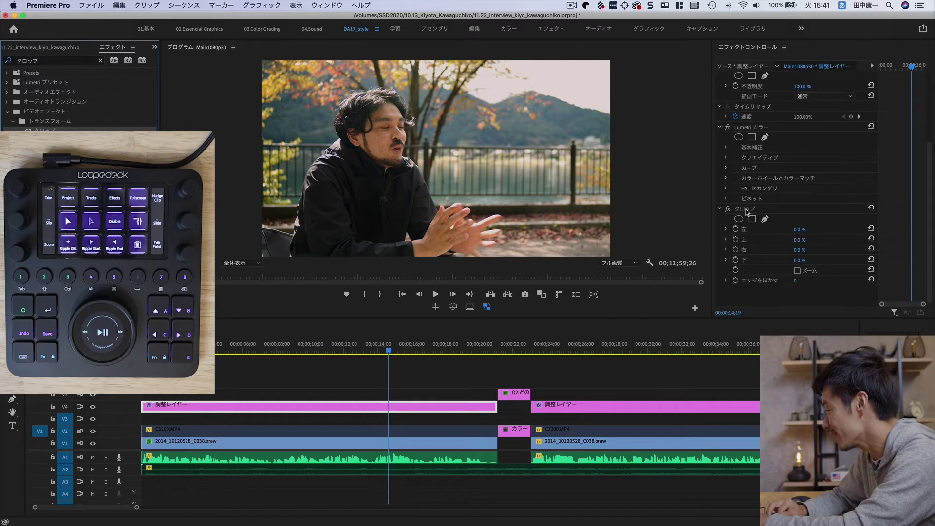
click(748, 213)
key(Delete)
click(361, 378)
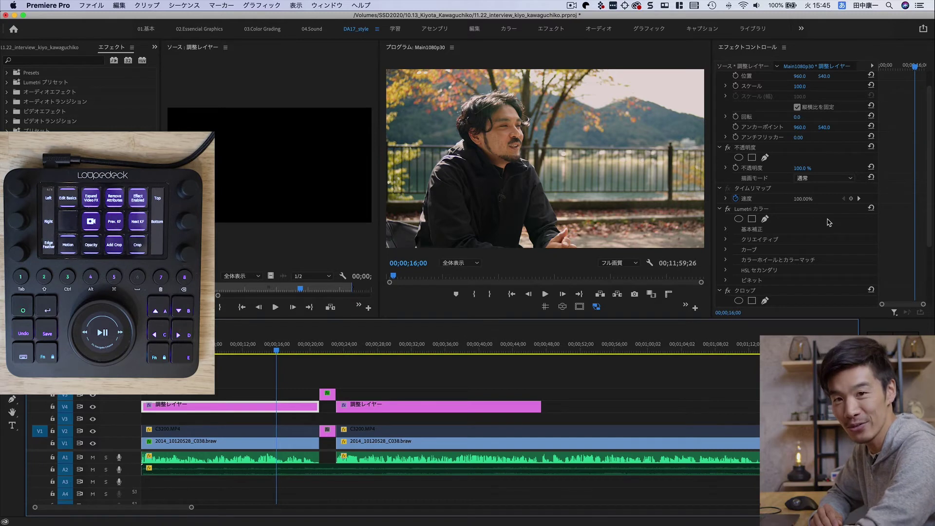
Step: Select the V4 adjustment layer clip and add a Crop effect to it
key(super+shift+a)
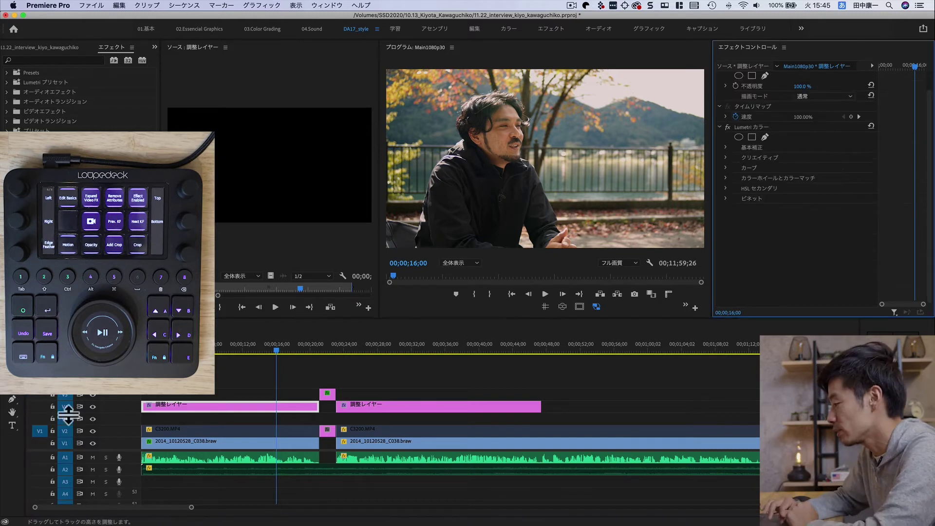
click(213, 405)
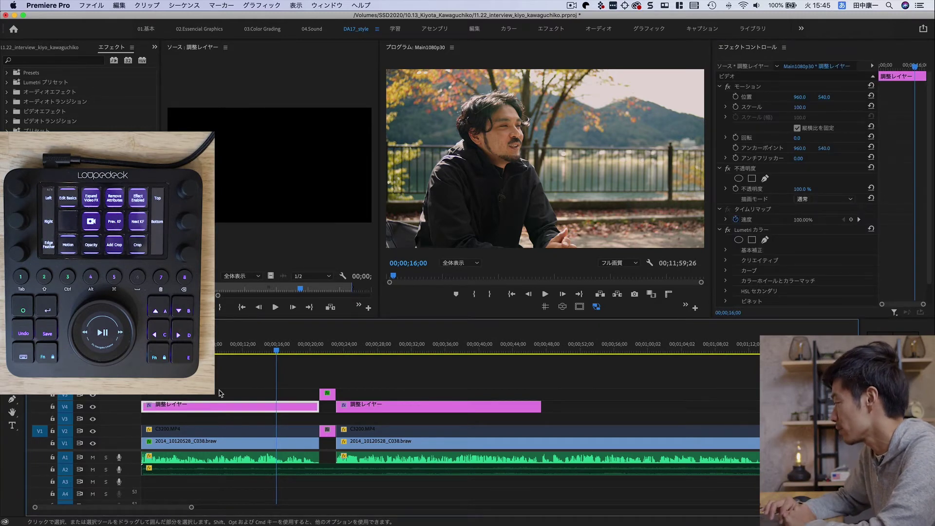
scroll(795, 182, down, 1)
key(ctrl+alt+c)
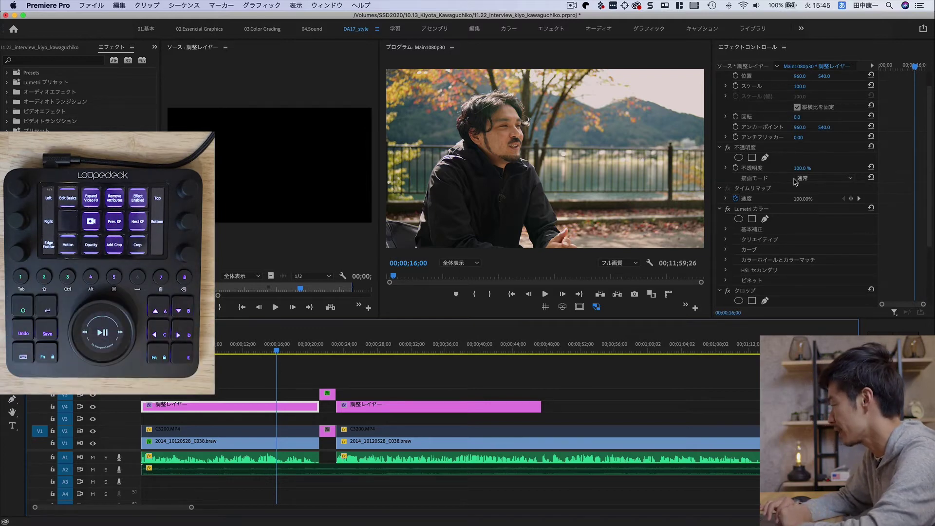
scroll(803, 227, down, 4)
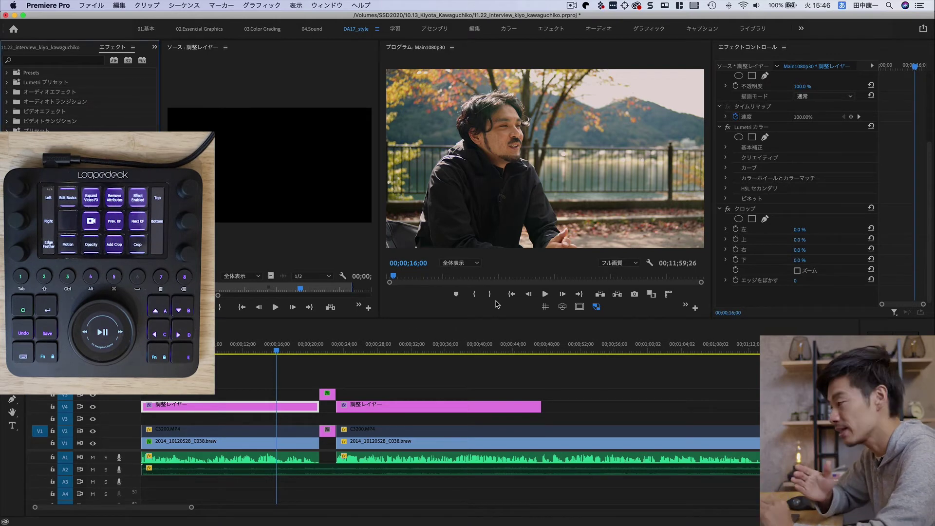
click(68, 60)
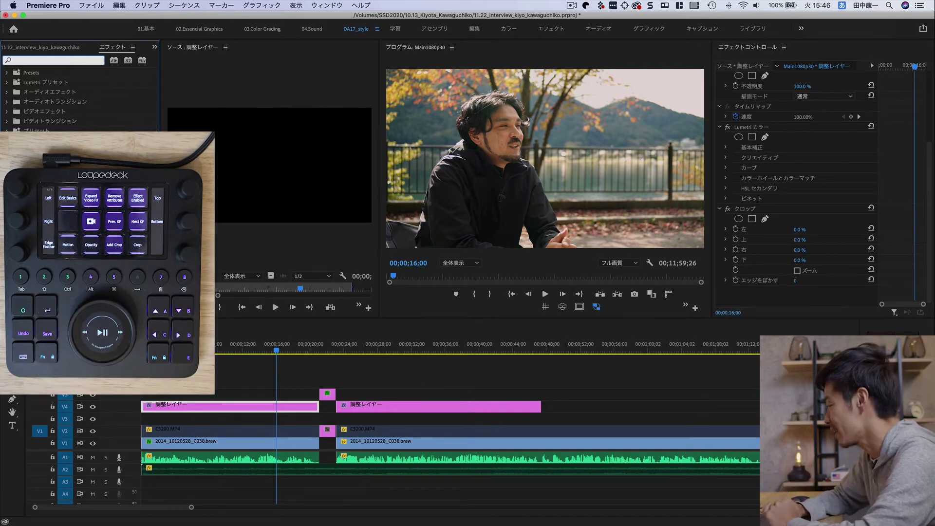
Step: Set the Crop Top and Bottom to 10%, then play back the letterboxed interview
click(800, 240)
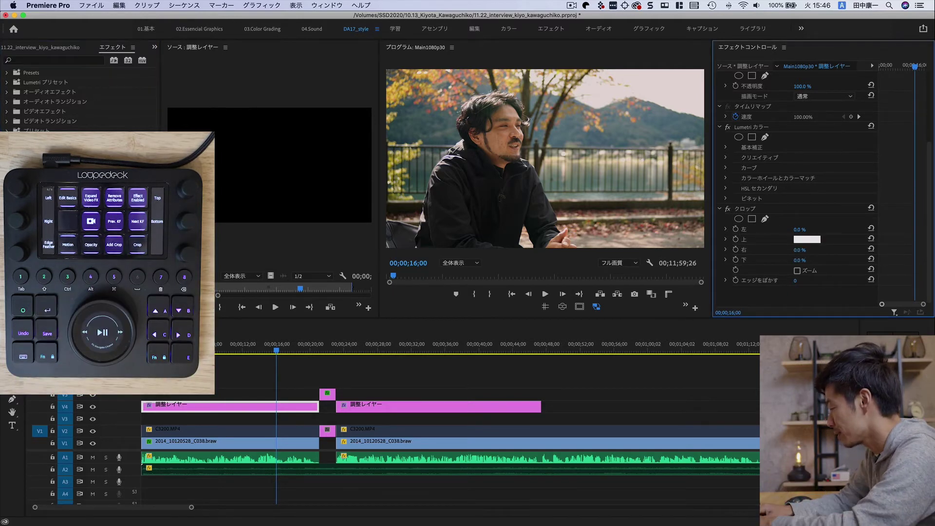
text(10)
key(Return)
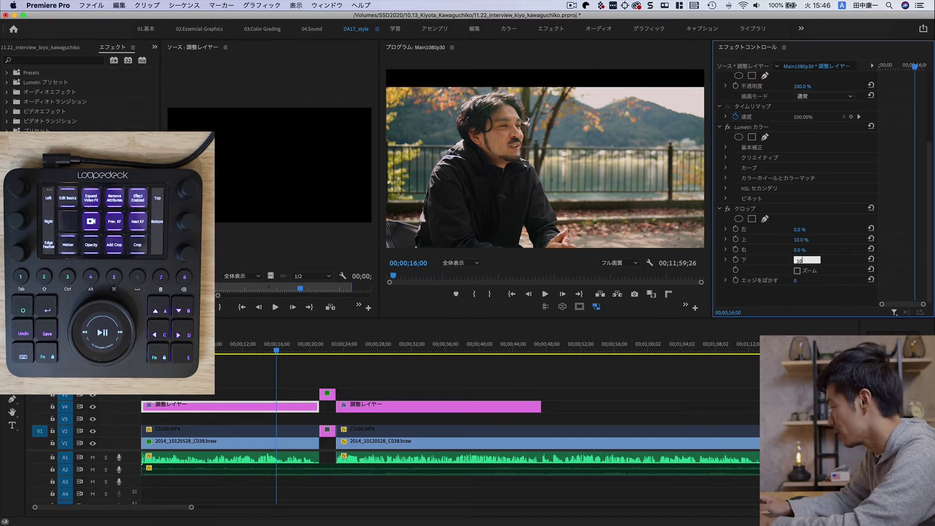
key(Return)
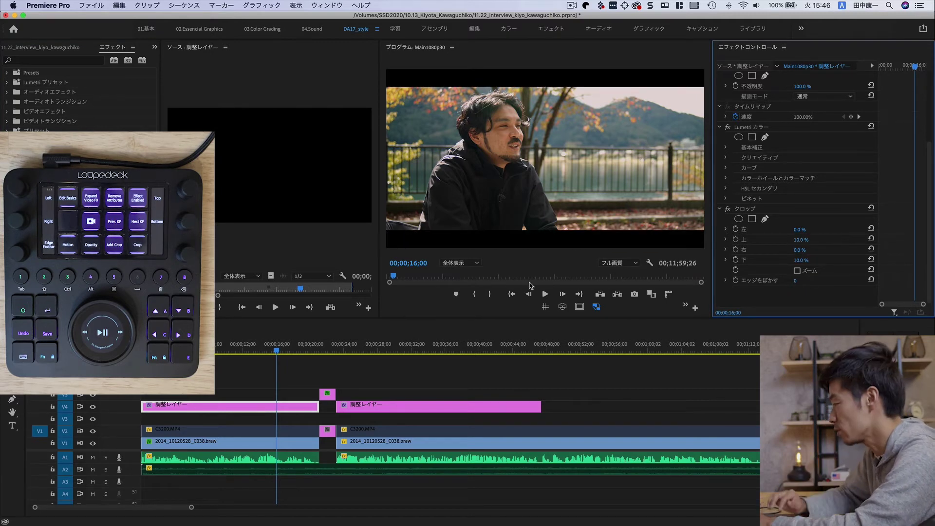
key(space)
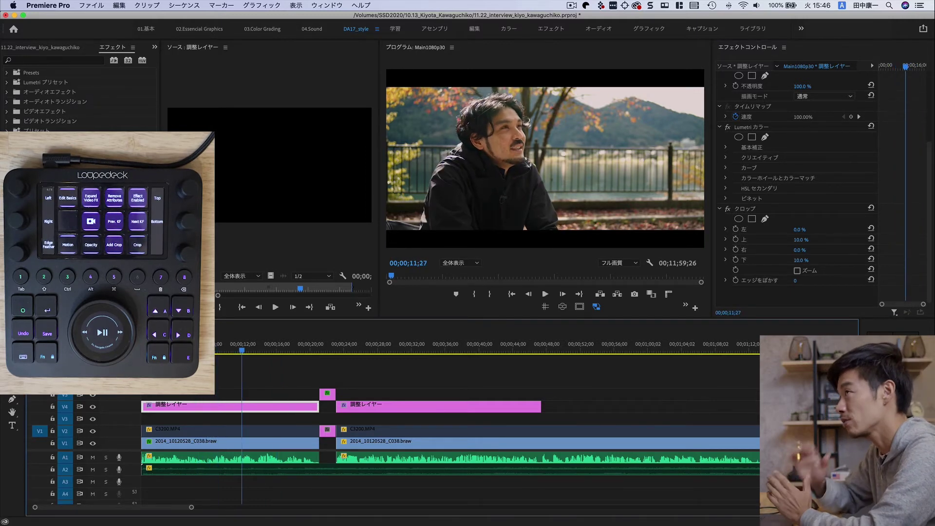
key(space)
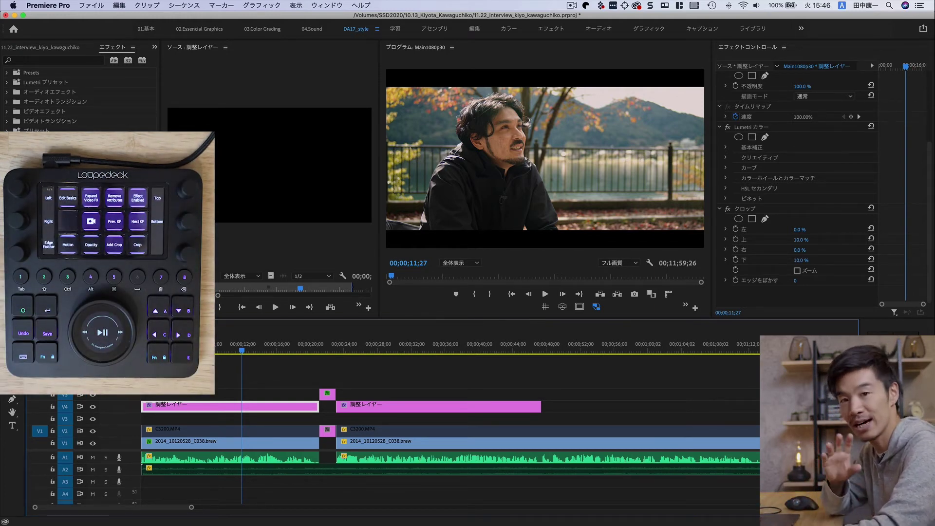
Step: Switch to the 03.Color Grading workspace to look over the letterboxed edit
click(273, 30)
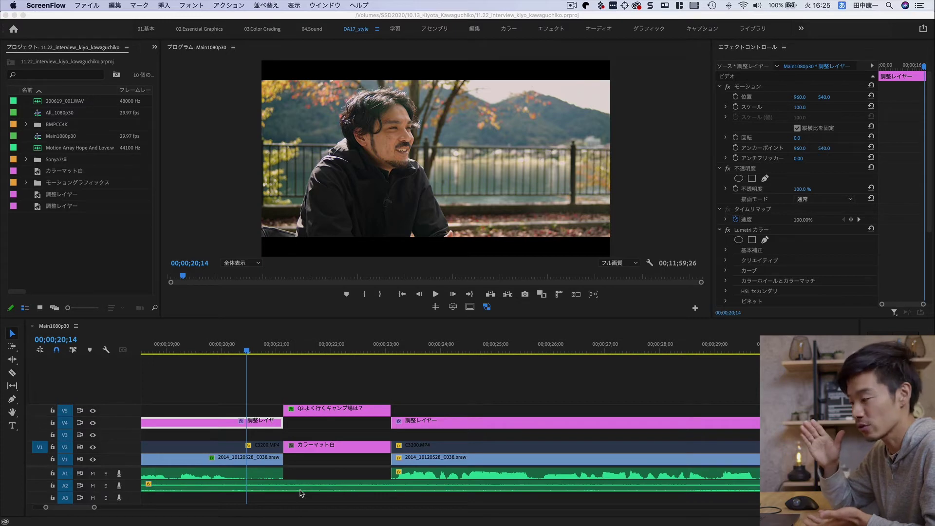
Step: Make the A1 and A2 audio tracks taller and give them more timeline room
click(341, 388)
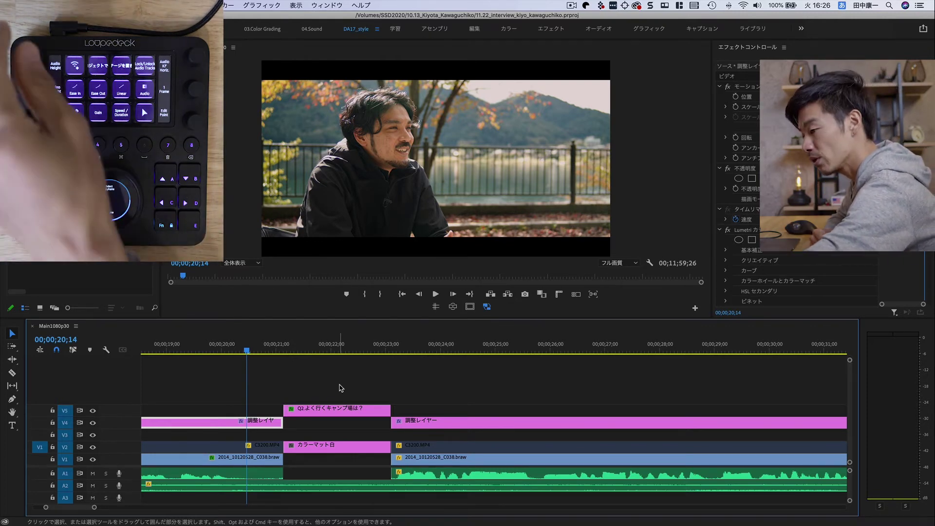
key(super+equal)
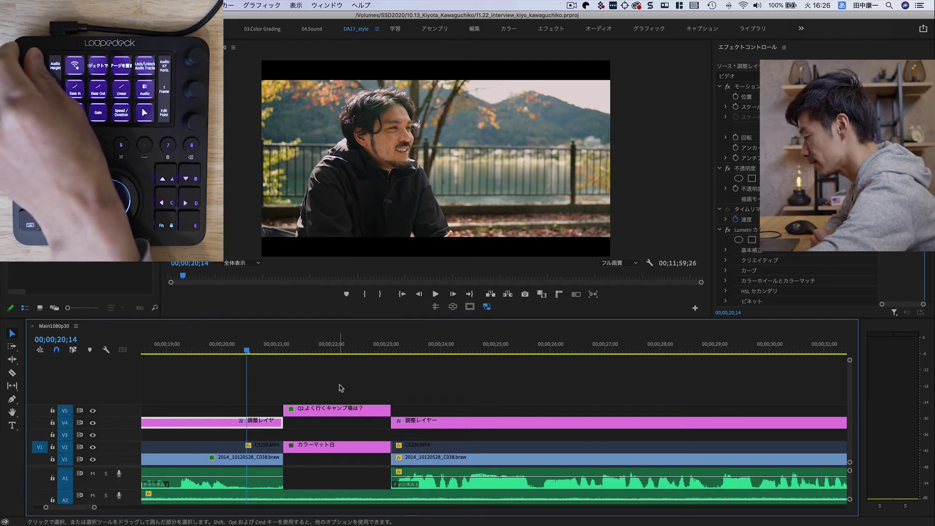
key(alt+equal)
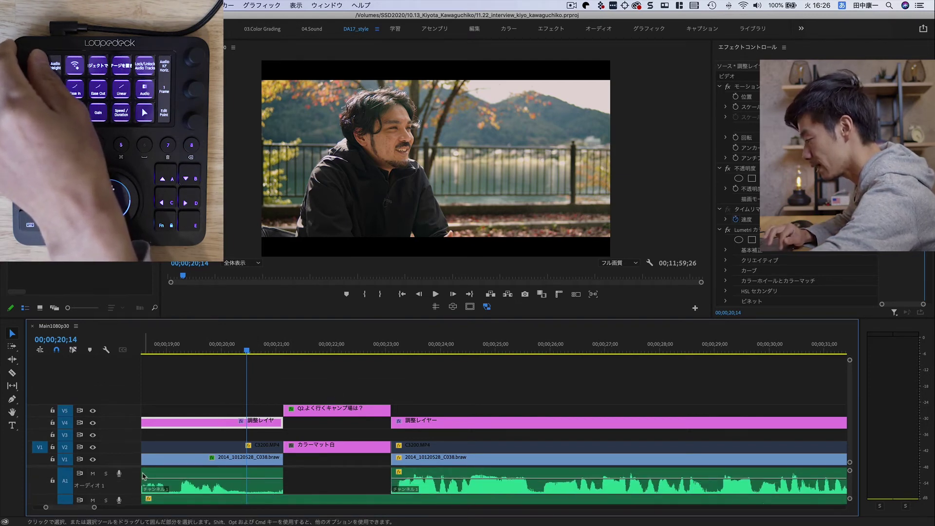
drag(126, 466, 127, 422)
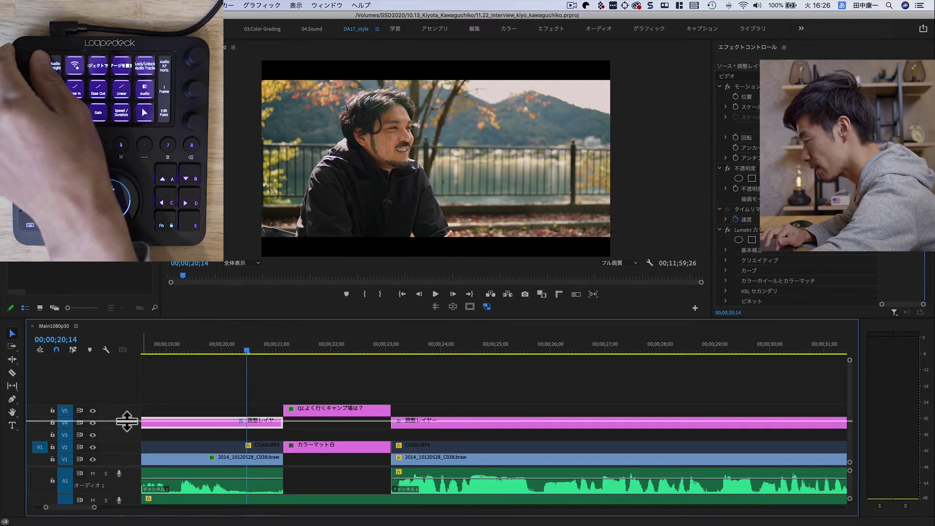
drag(126, 422, 126, 421)
key(alt+equal)
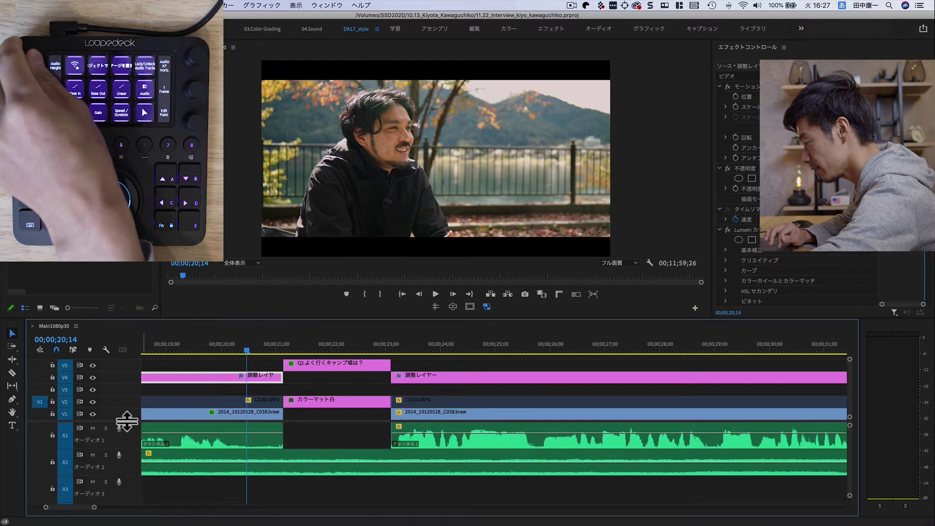
key(alt+equal)
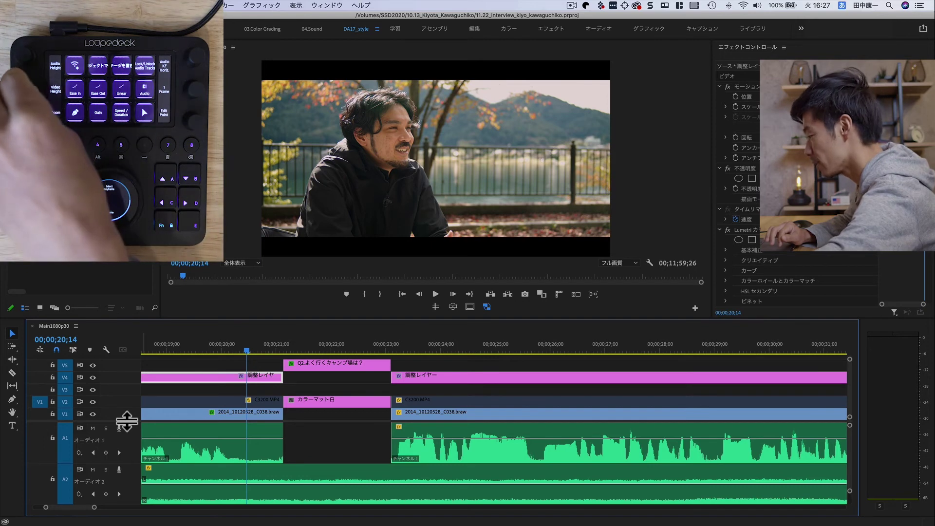
Step: Expand the video tracks, then collapse them back to minimum height
key(ctrl+equal)
key(ctrl+equal)
key(ctrl+minus)
key(ctrl+minus)
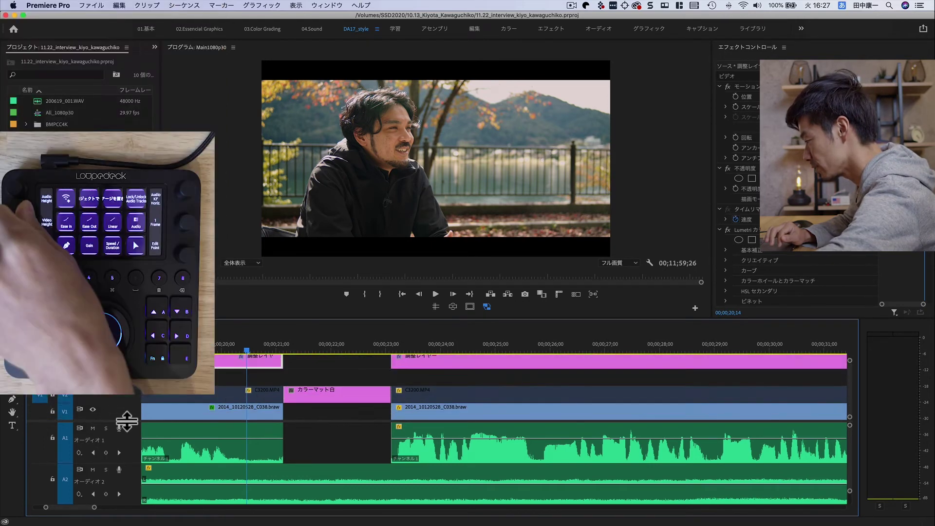
key(ctrl+equal)
key(ctrl+minus)
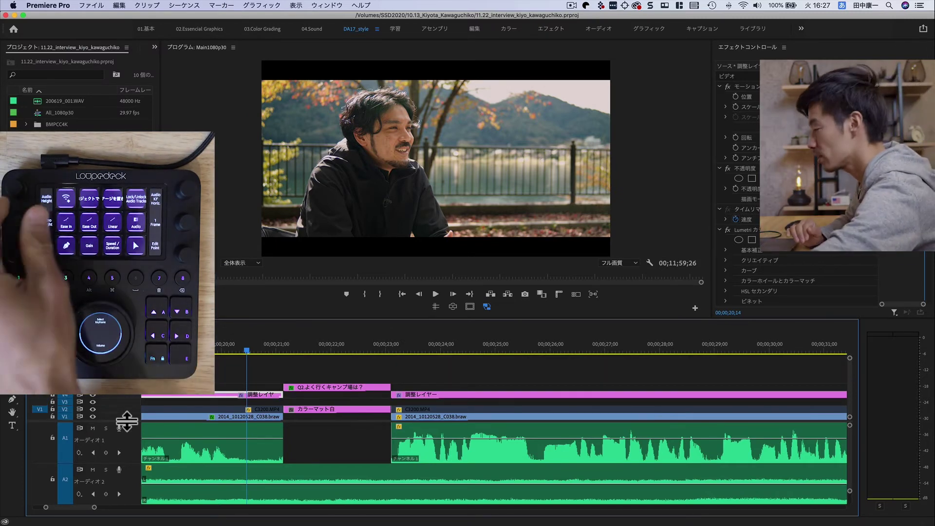
key(ctrl+equal)
key(ctrl+minus)
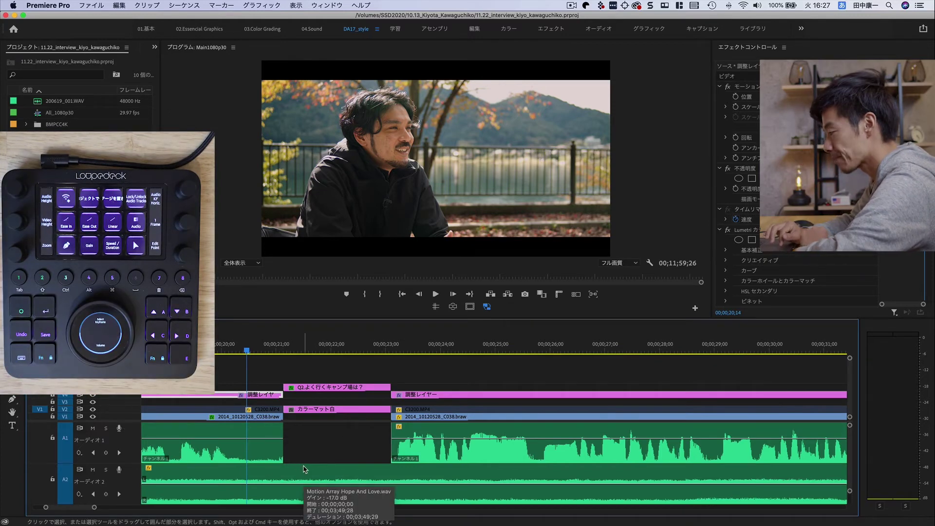
Step: Zoom the timeline out, move the playhead past the Q2 title card to the next interview shot, then zoom back in
key(minus)
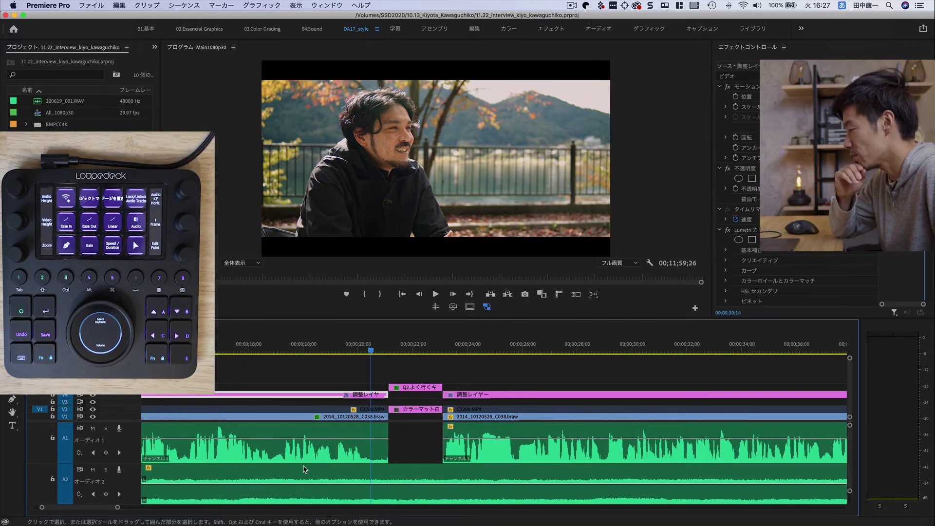
key(minus)
click(399, 350)
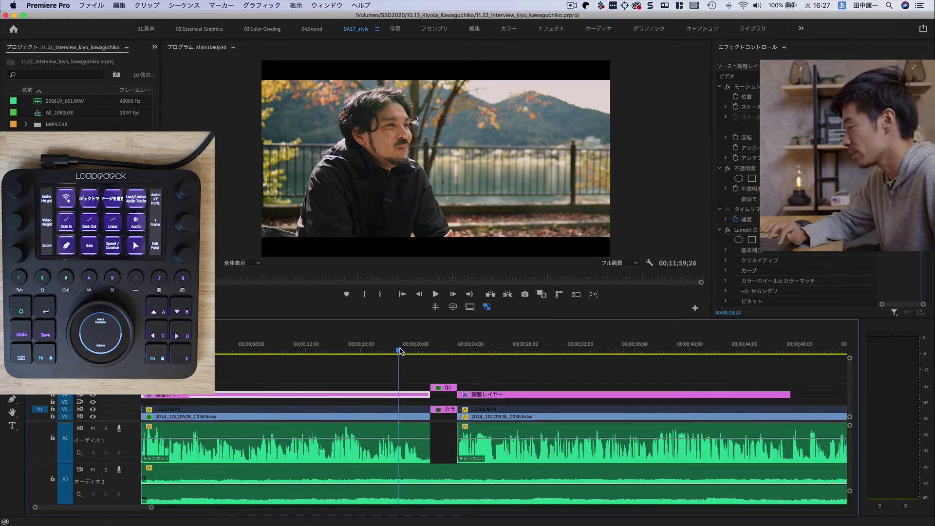
click(439, 350)
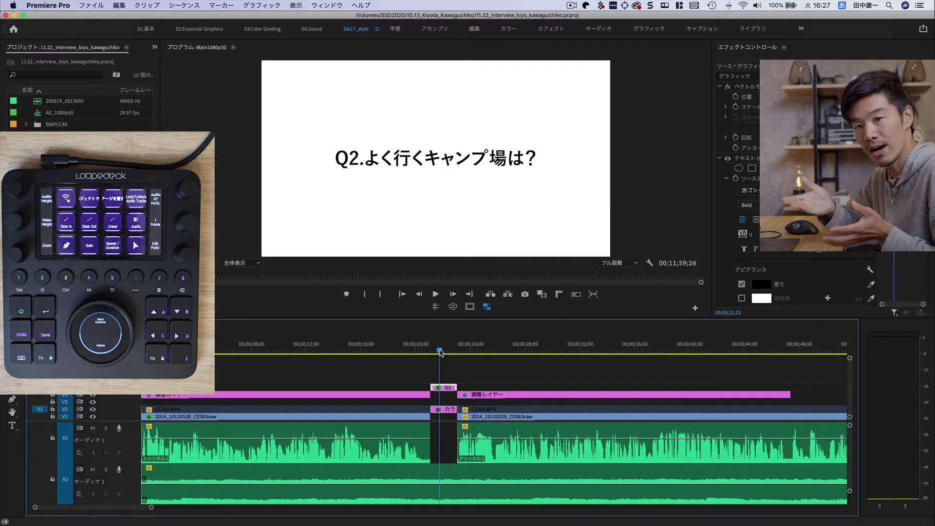
click(487, 349)
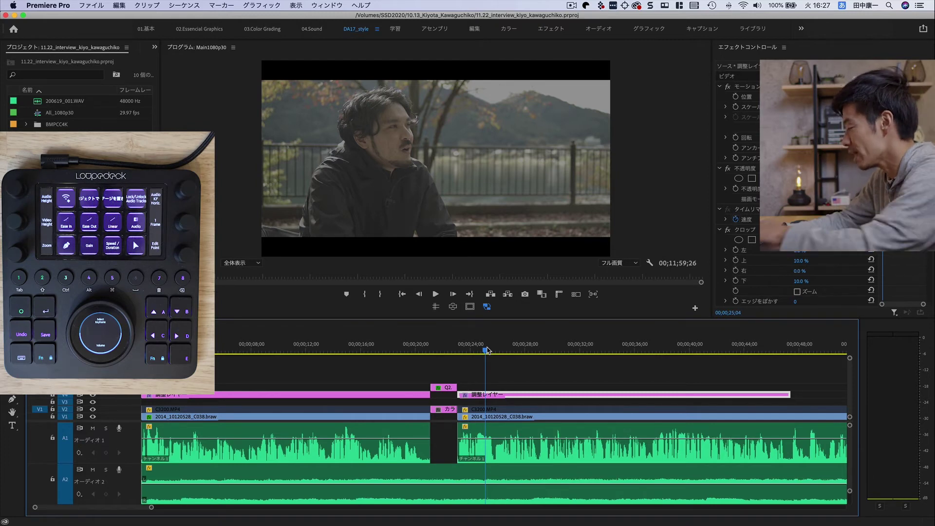
key(equal)
key(equal)
scroll(360, 374, up, 3)
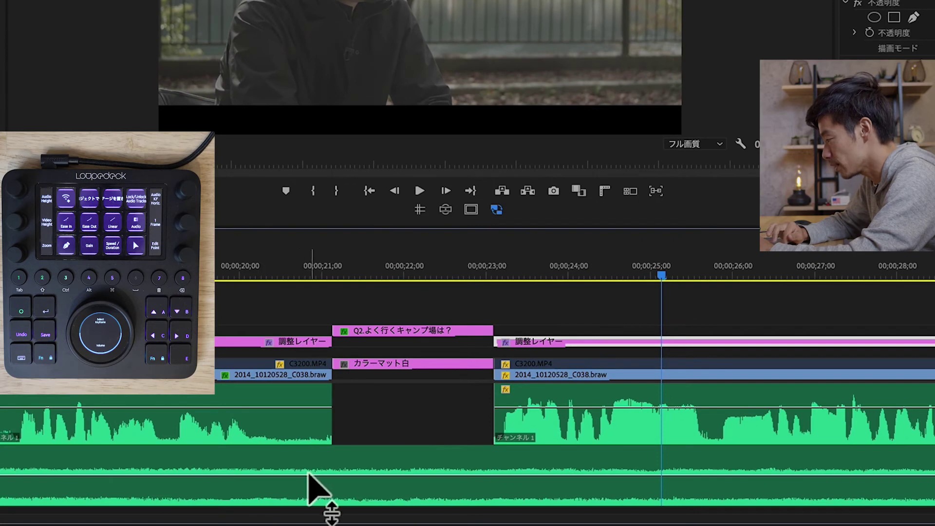
Step: Add four A2 volume keyframes around the Q2 title card and raise the middle segment
mouse_move(339, 506)
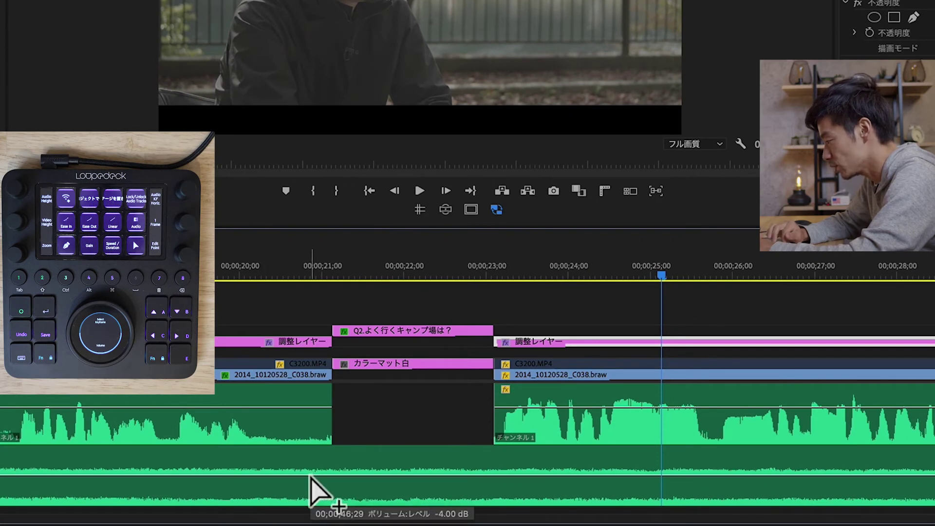
ctrl+click(311, 475)
ctrl+click(342, 474)
ctrl+click(487, 475)
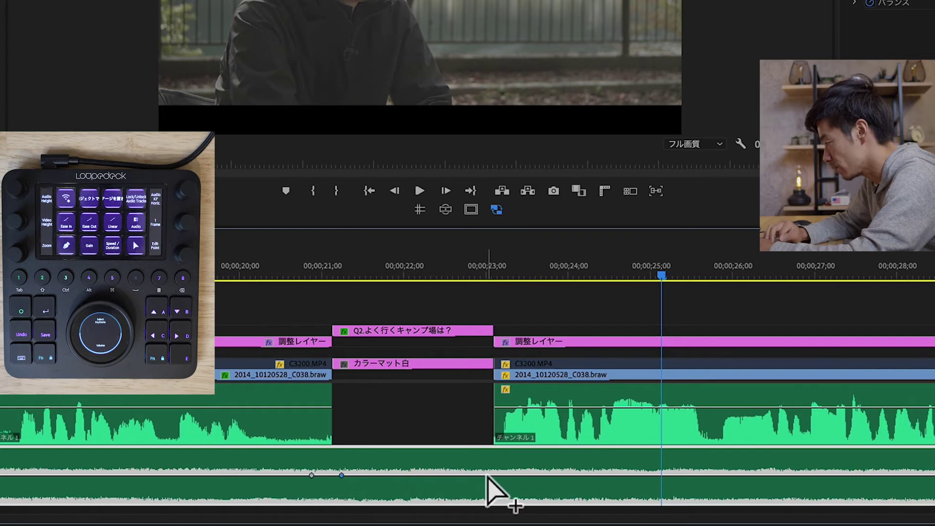
ctrl+click(514, 475)
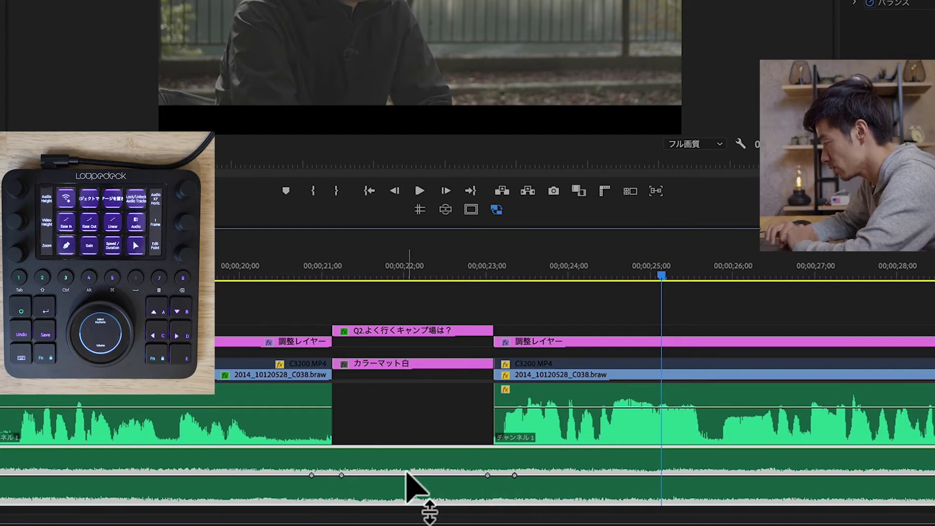
drag(407, 473, 407, 463)
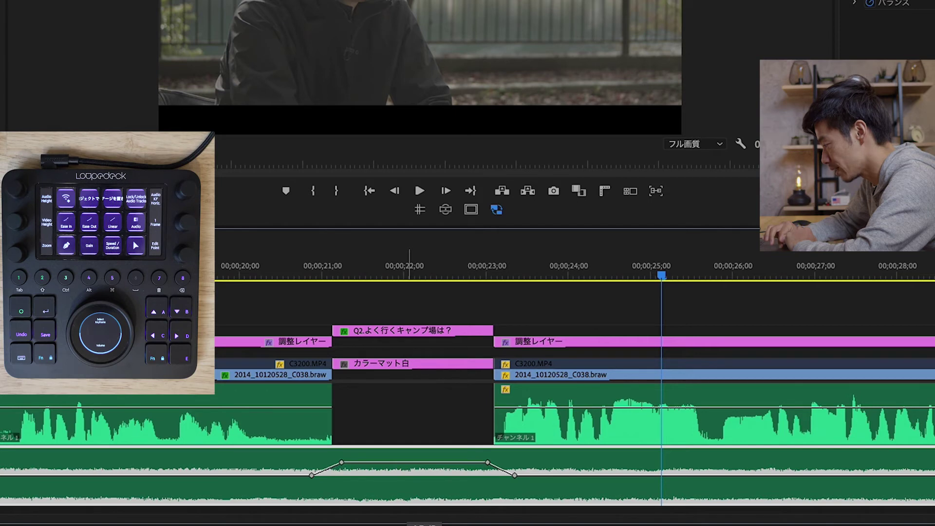
Step: Play back from before the title card to hear the music swell
click(289, 275)
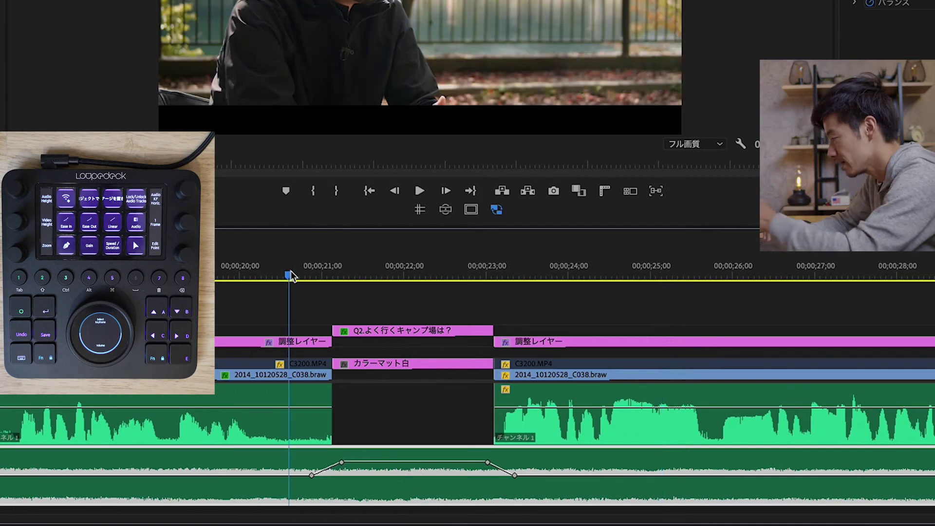
key(space)
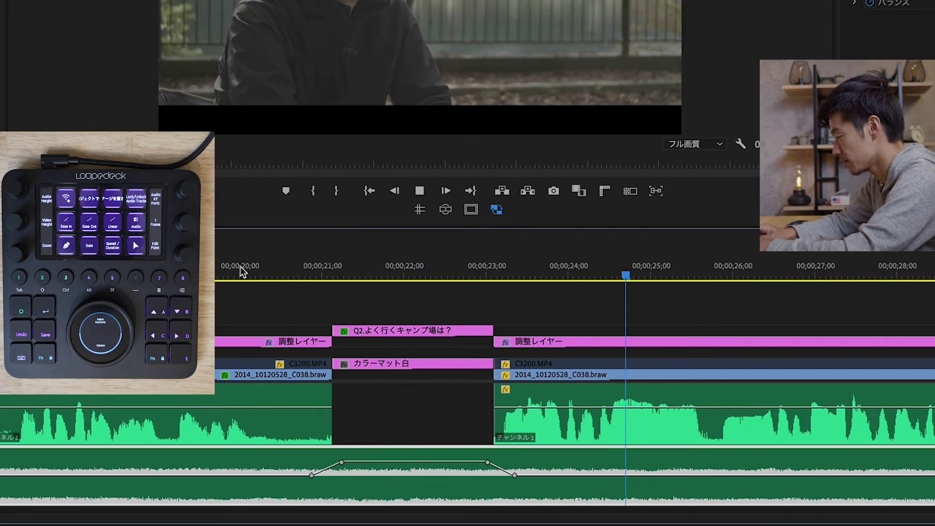
key(space)
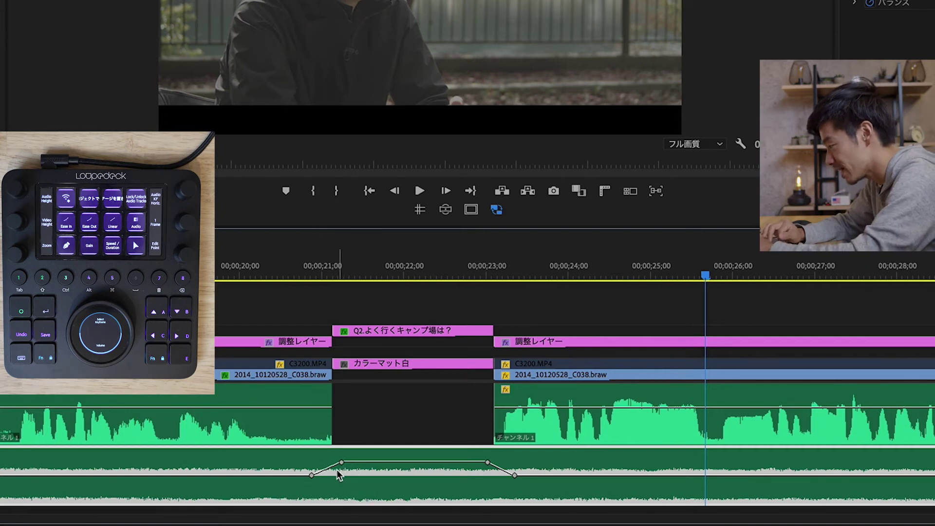
Step: Add an earlier fade-in and a later fade-out keyframe on A2, and delete the old fade-out keyframe
click(271, 475)
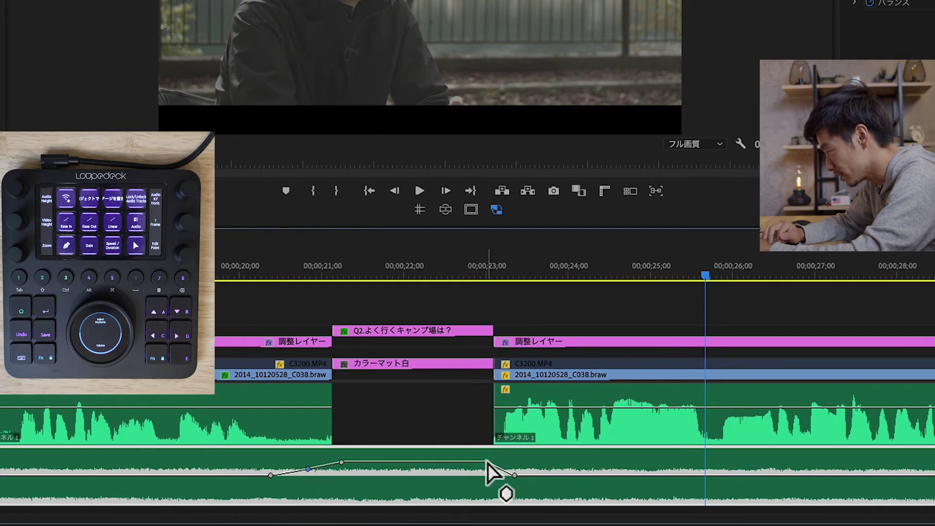
click(536, 475)
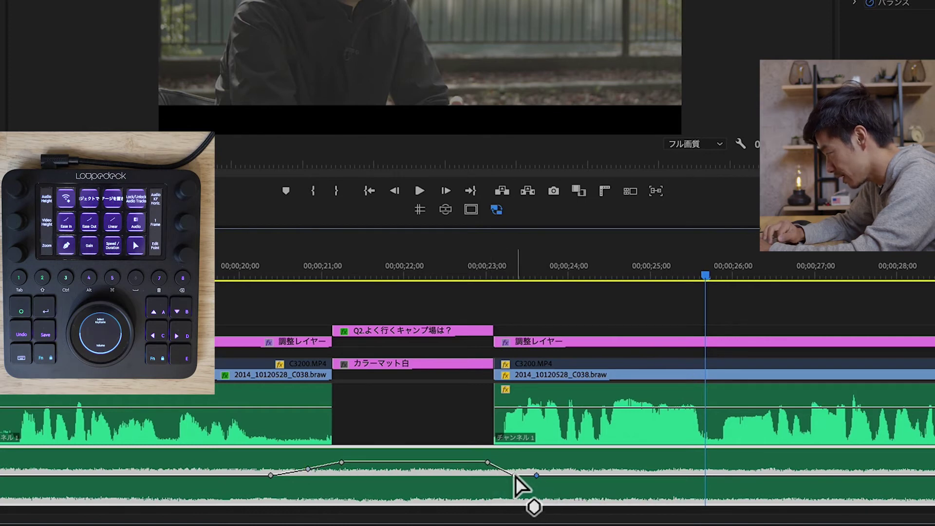
right_click(515, 475)
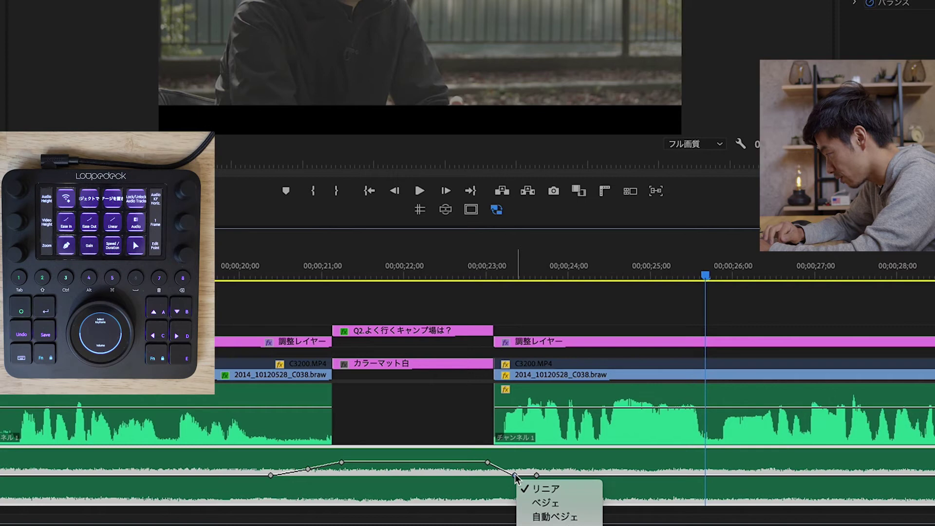
key(Delete)
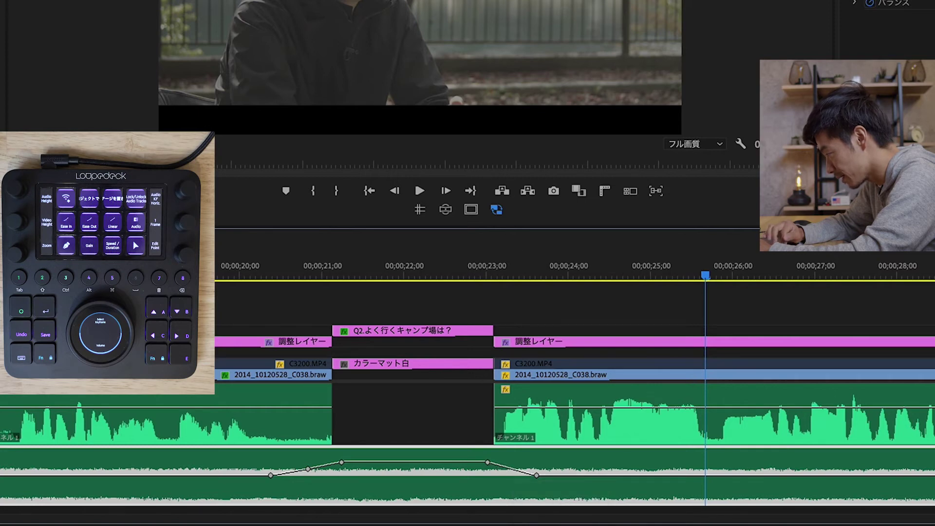
drag(491, 281, 279, 277)
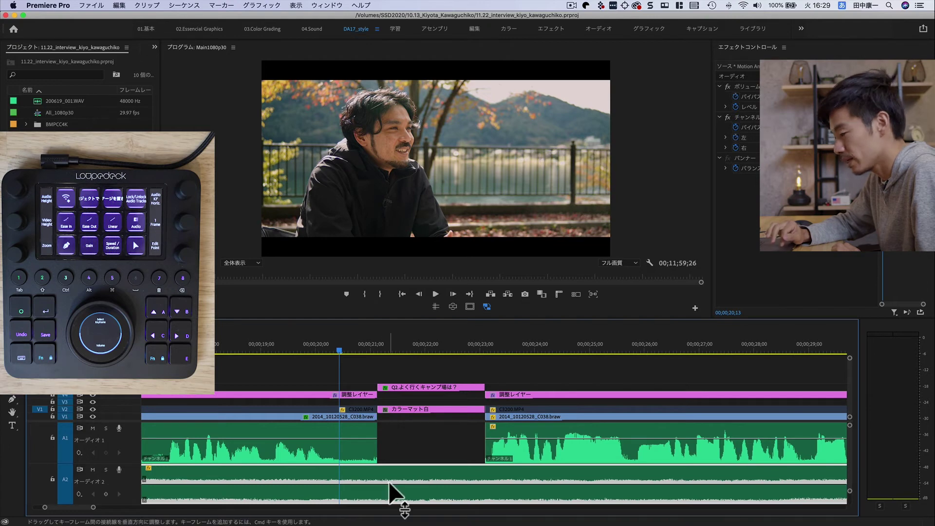
Step: With the Pen tool, add three volume keyframes on A2 around the title card
mouse_move(388, 482)
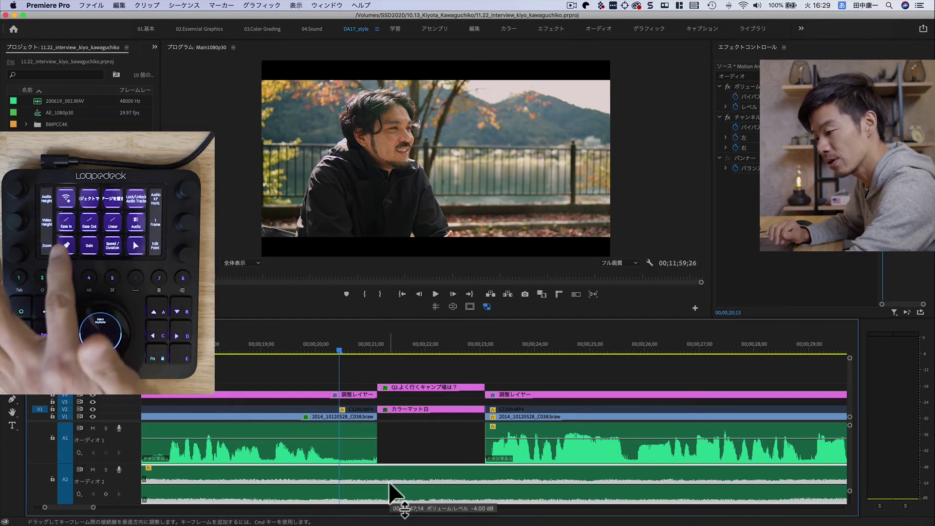
key(p)
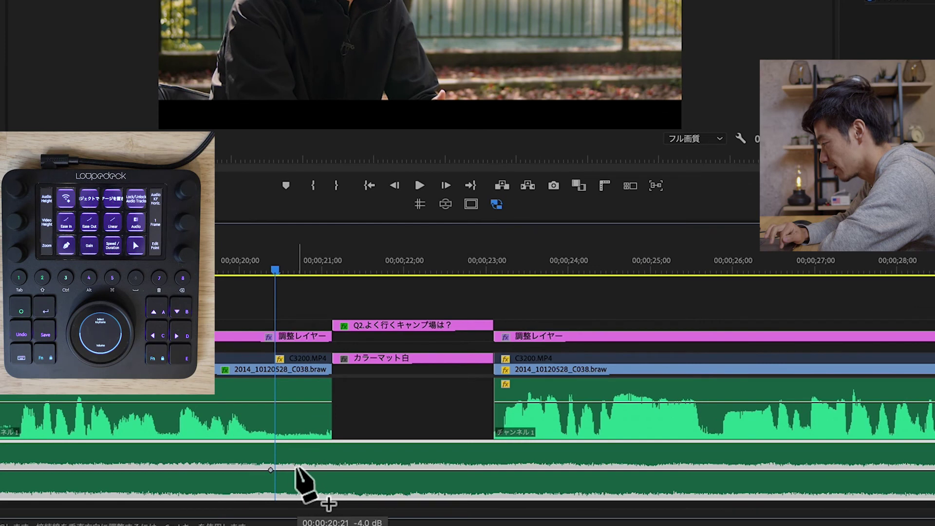
click(297, 470)
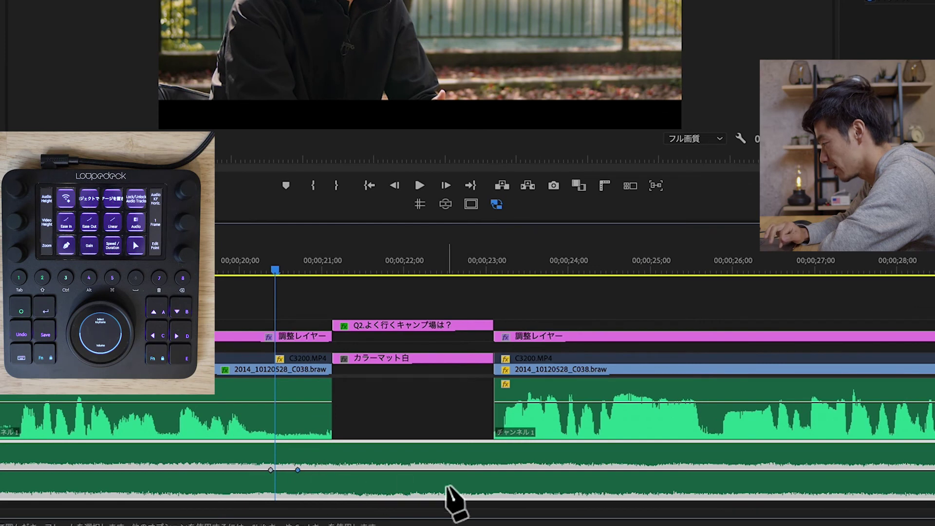
click(488, 470)
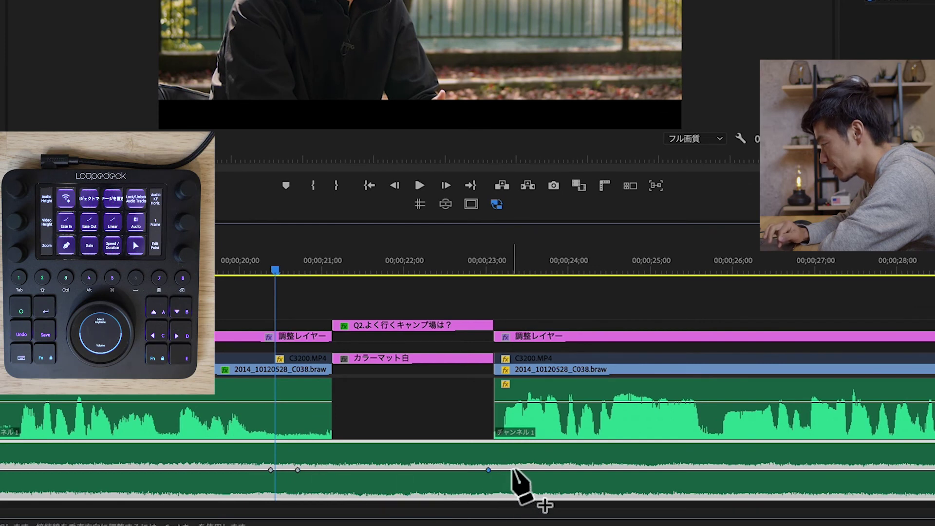
mouse_move(513, 469)
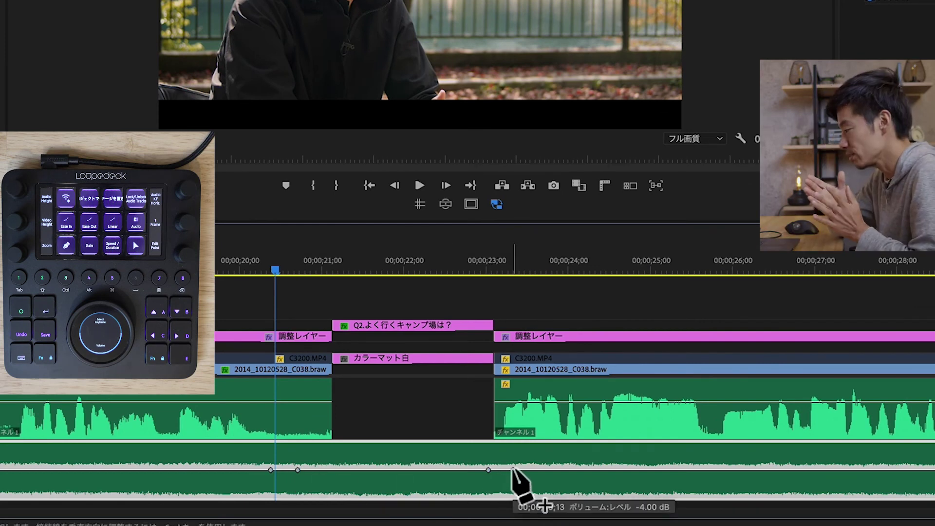
click(513, 469)
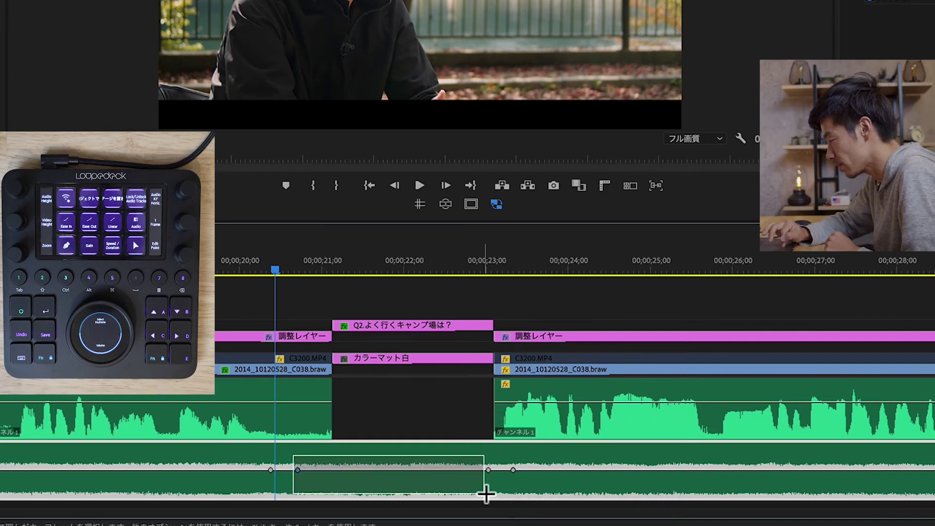
Step: Raise the two middle keyframes' volume and play back from before the title card
drag(294, 457, 494, 491)
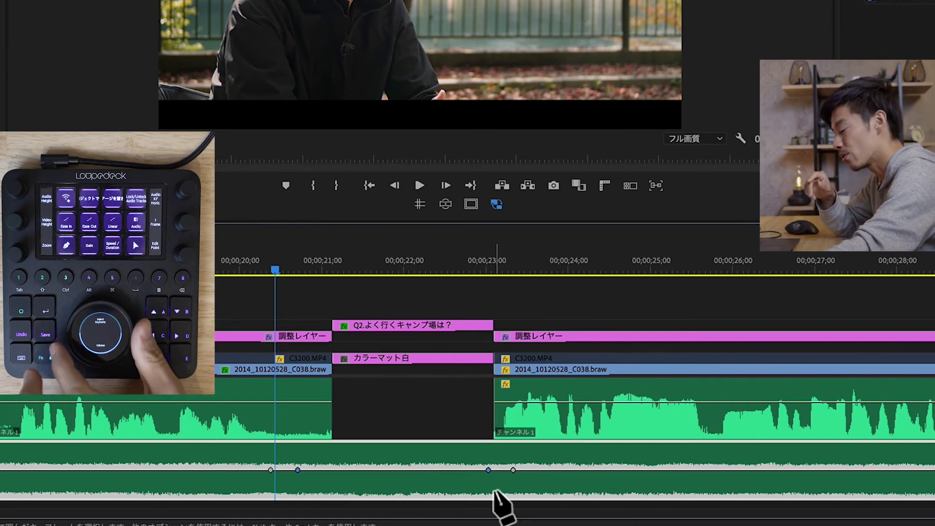
key(bracketright)
key(bracketright)
key(bracketright)
key(bracketright)
key(bracketright)
key(bracketright)
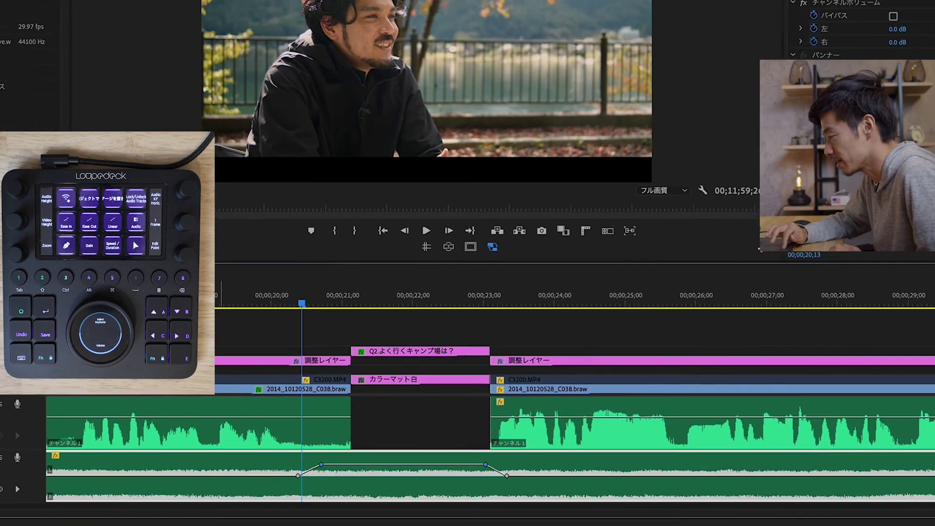
click(257, 349)
key(space)
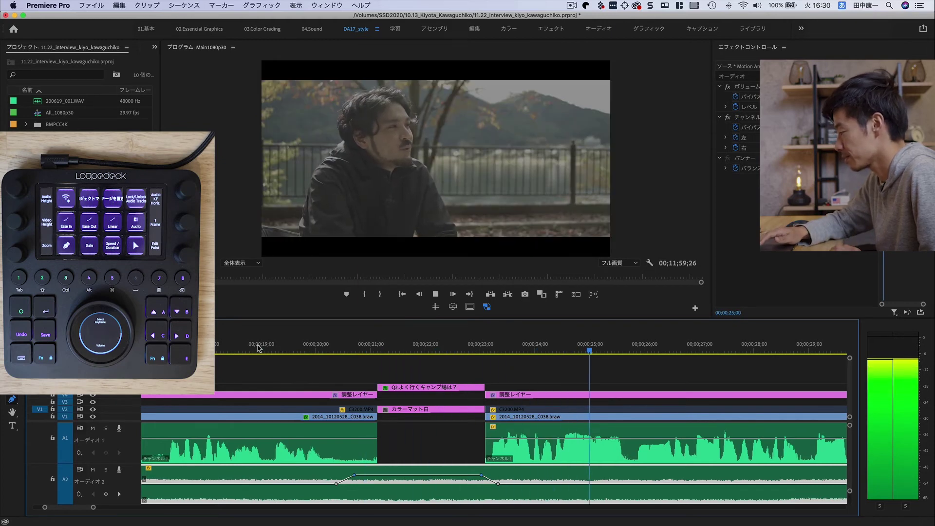
Step: Select all four A2 volume keyframes and nudge them until the swell lines up with the Q2 title card
key(space)
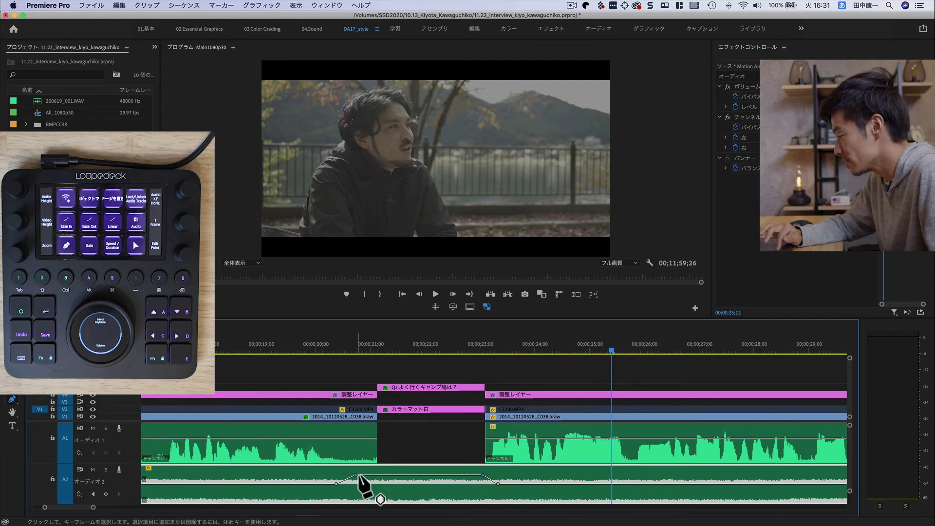
drag(487, 476, 498, 484)
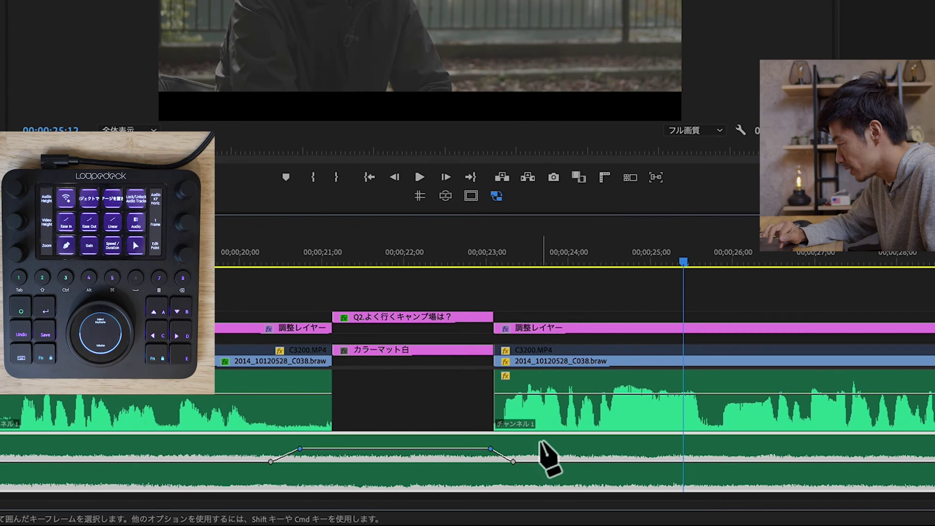
drag(480, 446, 259, 476)
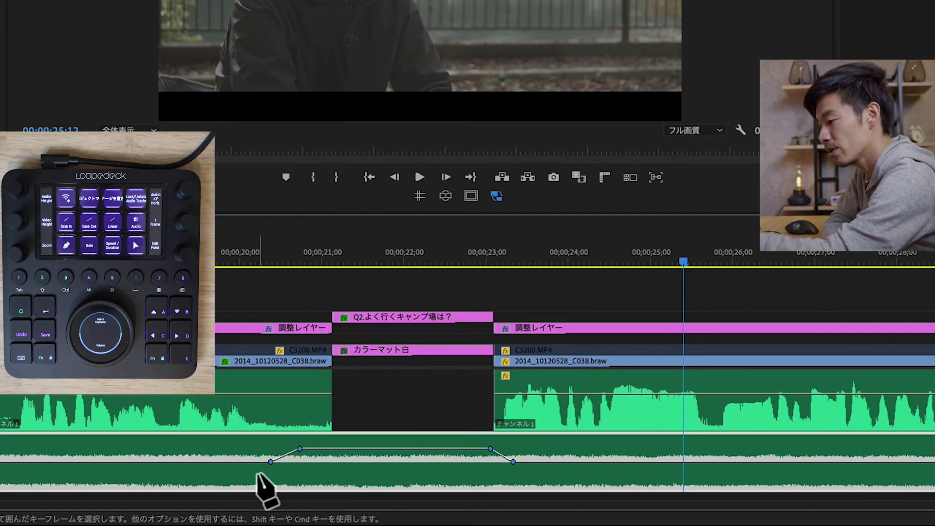
key(shift+super+Right)
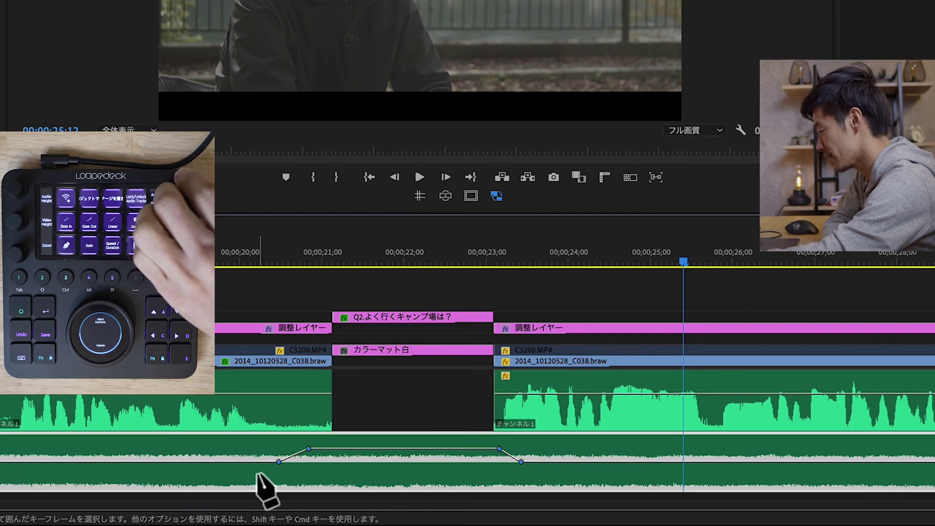
key(shift+super+Right)
key(shift+super+Right)
key(shift+super+Right)
key(shift+super+Right)
key(shift+super+Left)
key(shift+super+Left)
key(shift+super+Left)
key(shift+super+Left)
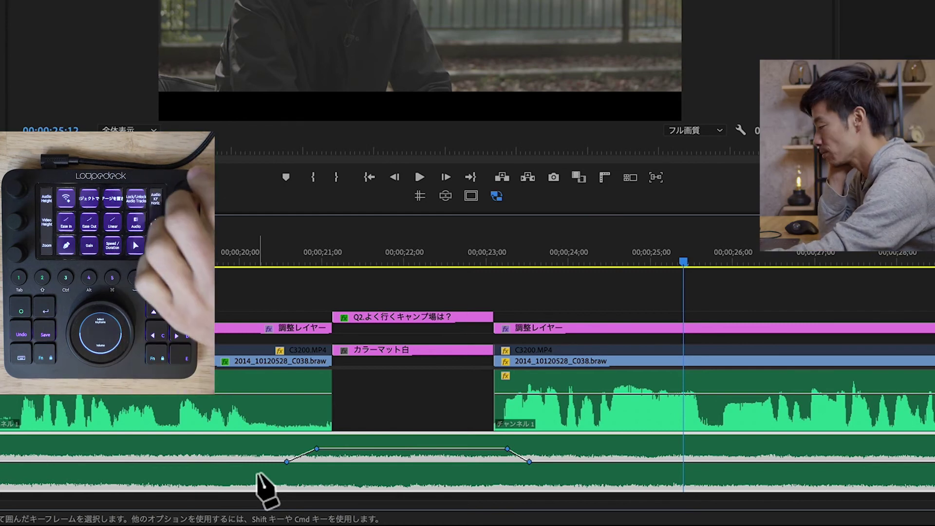
key(shift+super+Right)
key(shift+super+Right)
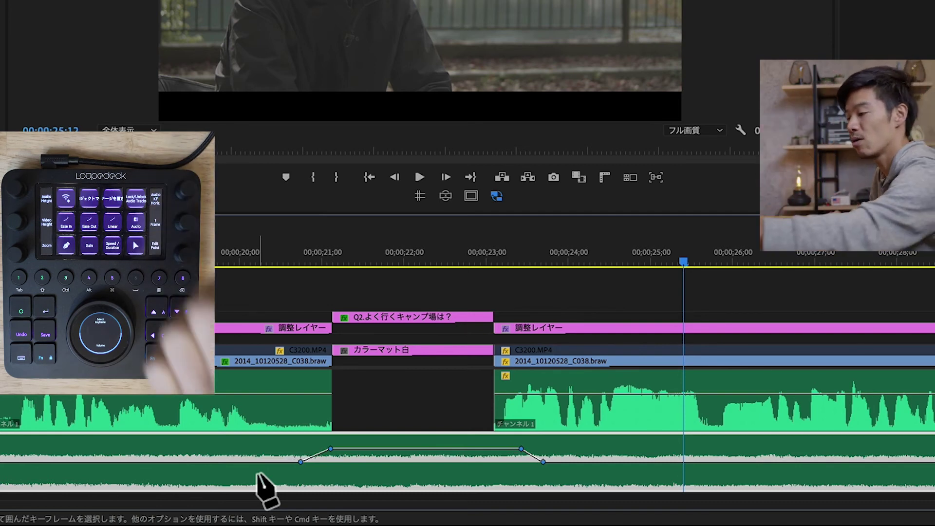
key(shift+super+Left)
key(shift+super+Left)
key(shift+super+Left)
key(shift+super+Left)
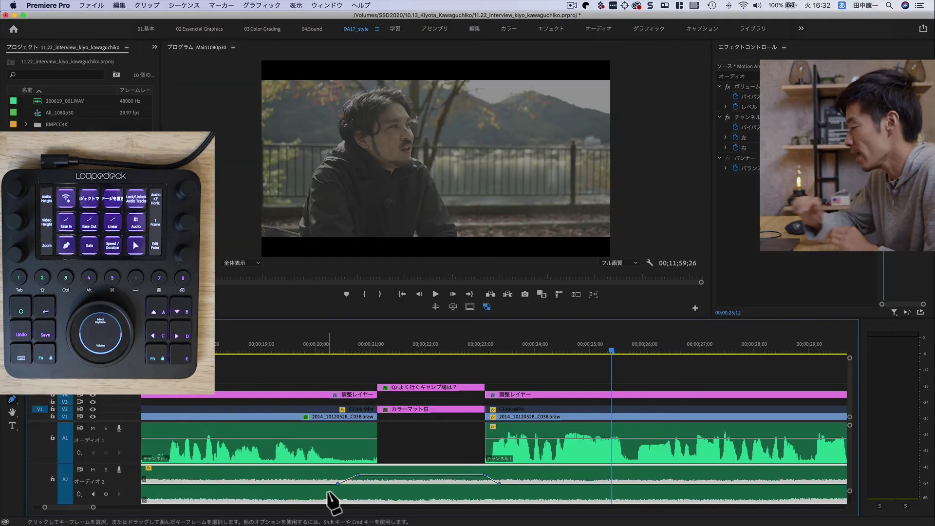
click(425, 450)
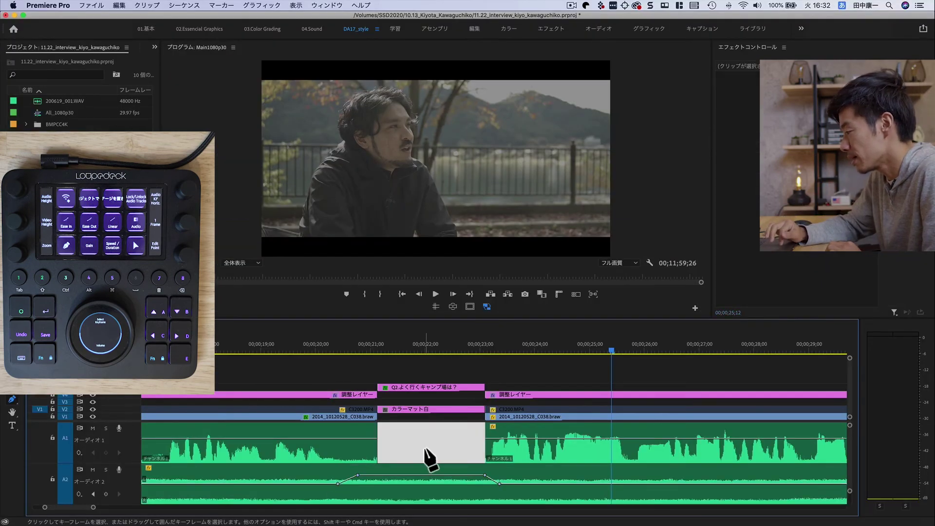
key(v)
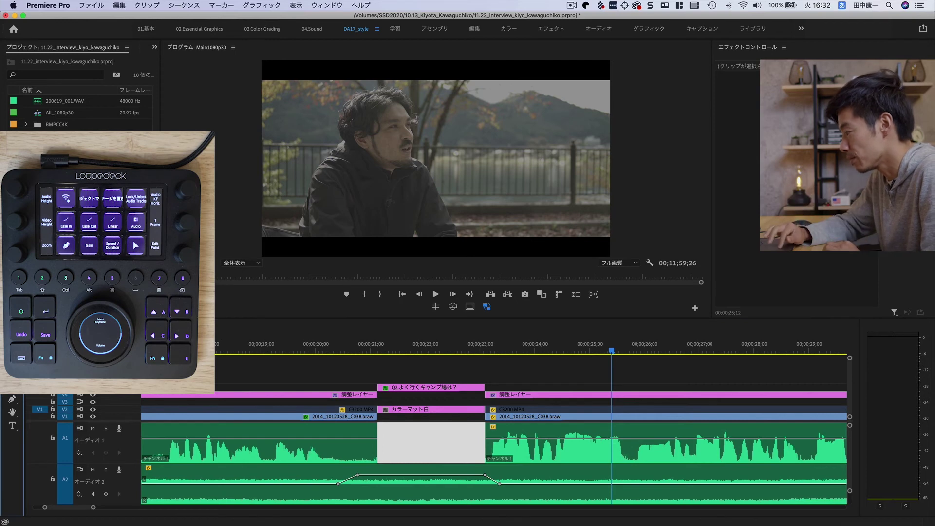
click(519, 479)
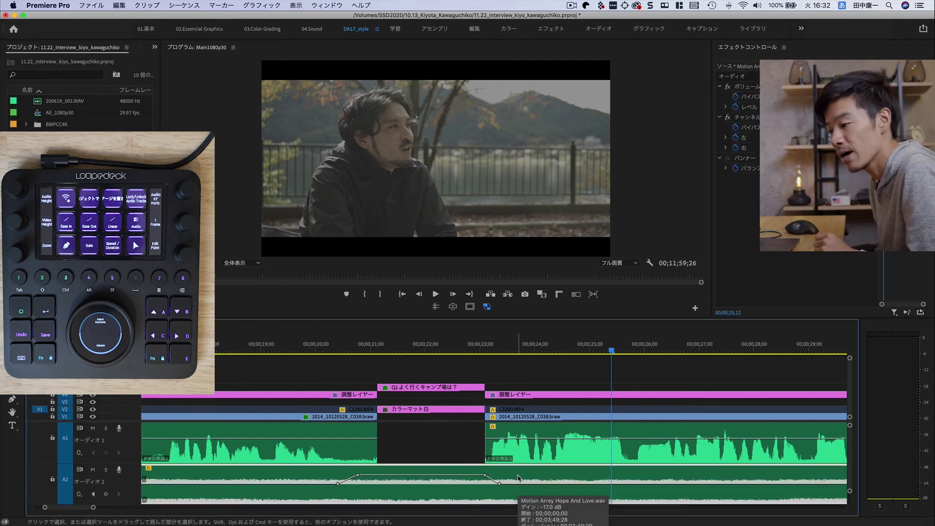
key(g)
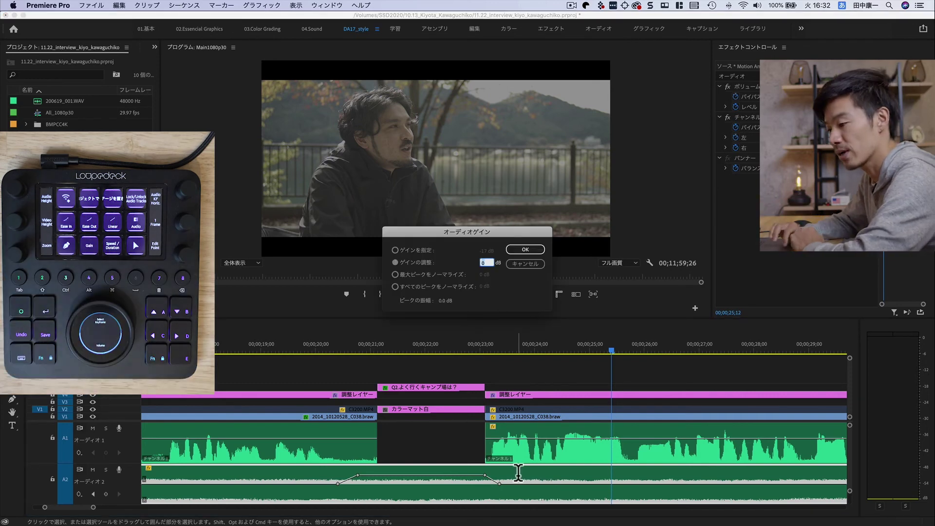
click(530, 265)
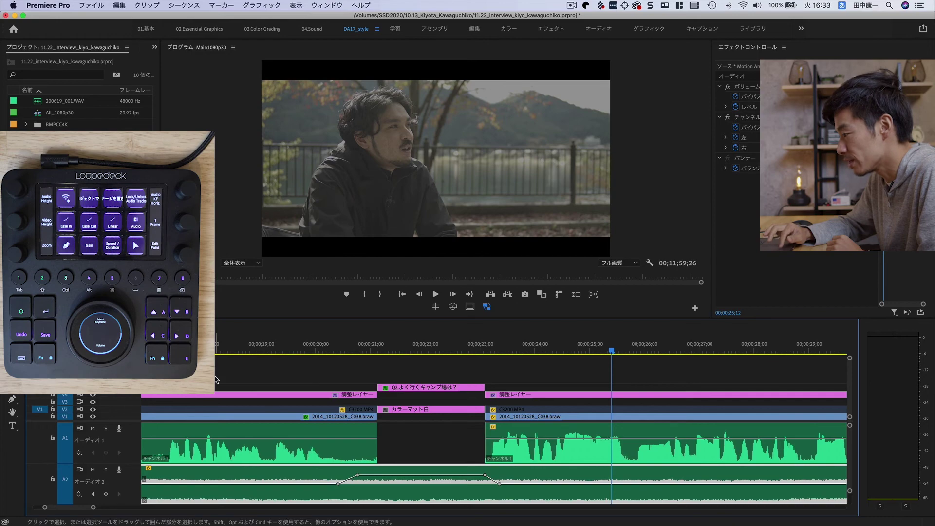
key(p)
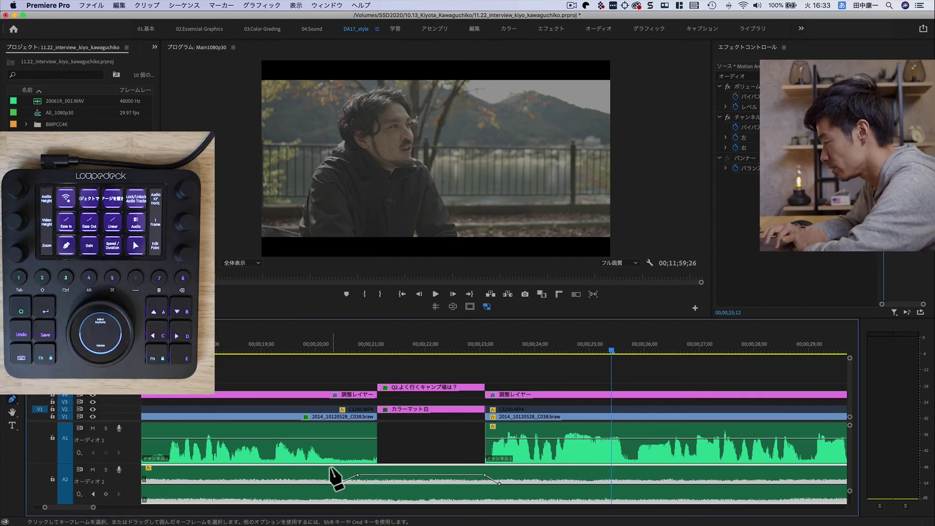
Step: Apply Ease In and Ease Out to the A2 volume keyframes, then play back from before the Q2 title
drag(325, 469, 524, 497)
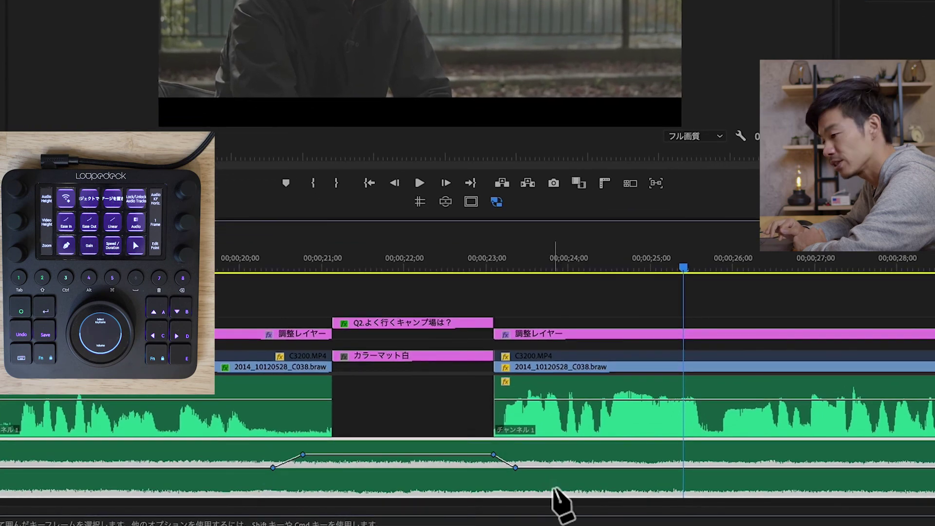
key(ctrl+alt+e)
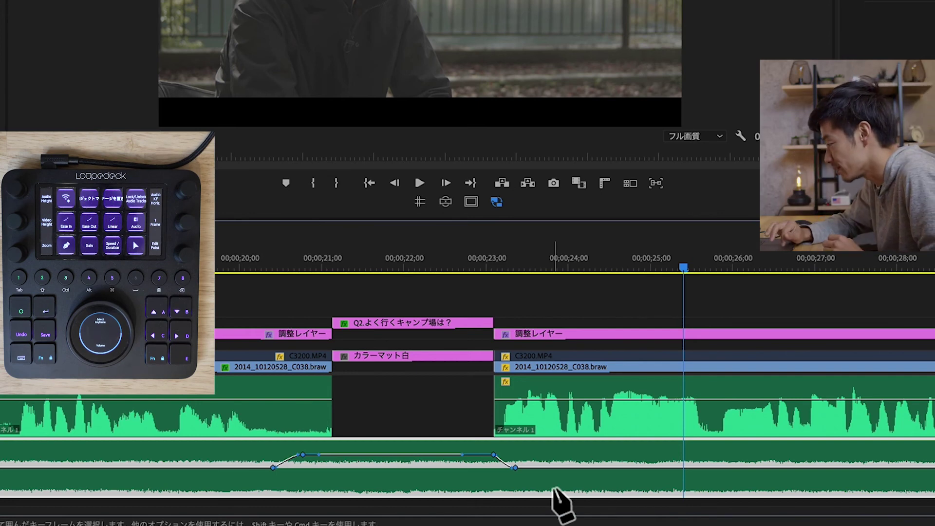
click(259, 263)
key(space)
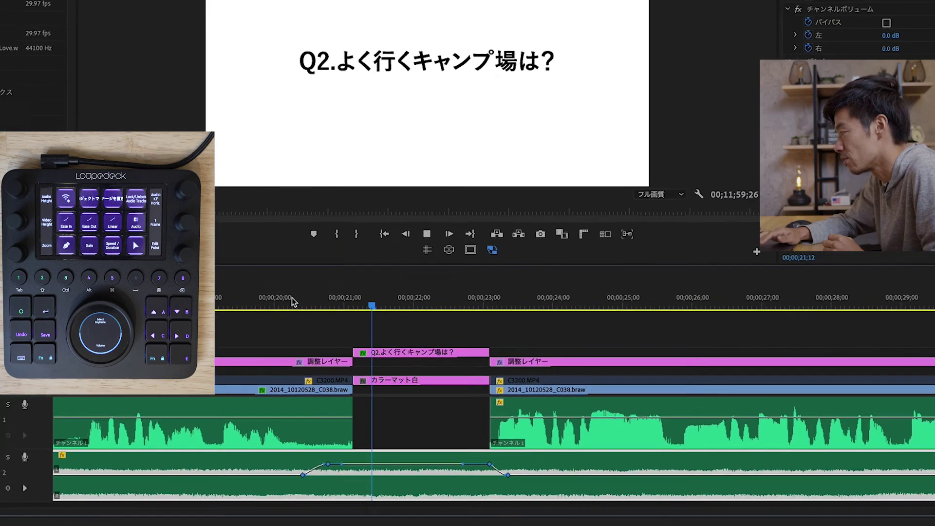